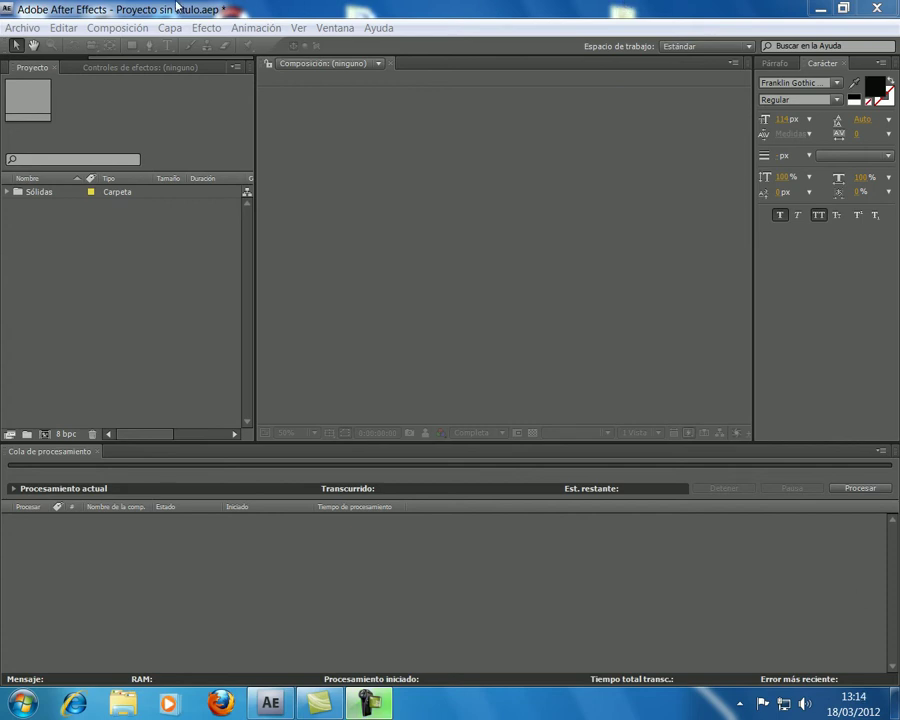
- Create a new composition named loop1 at 1050 x 576 px, 25 frames per second, lasting 10 seconds
{"action": "left_click", "coordinate": [124, 28]}
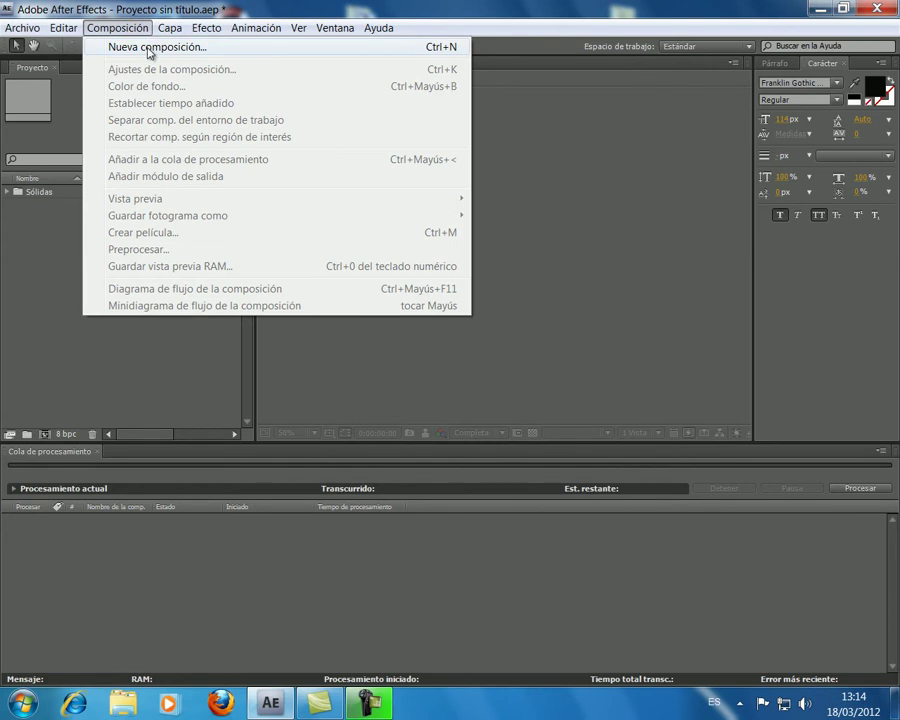
{"action": "left_click", "coordinate": [147, 47]}
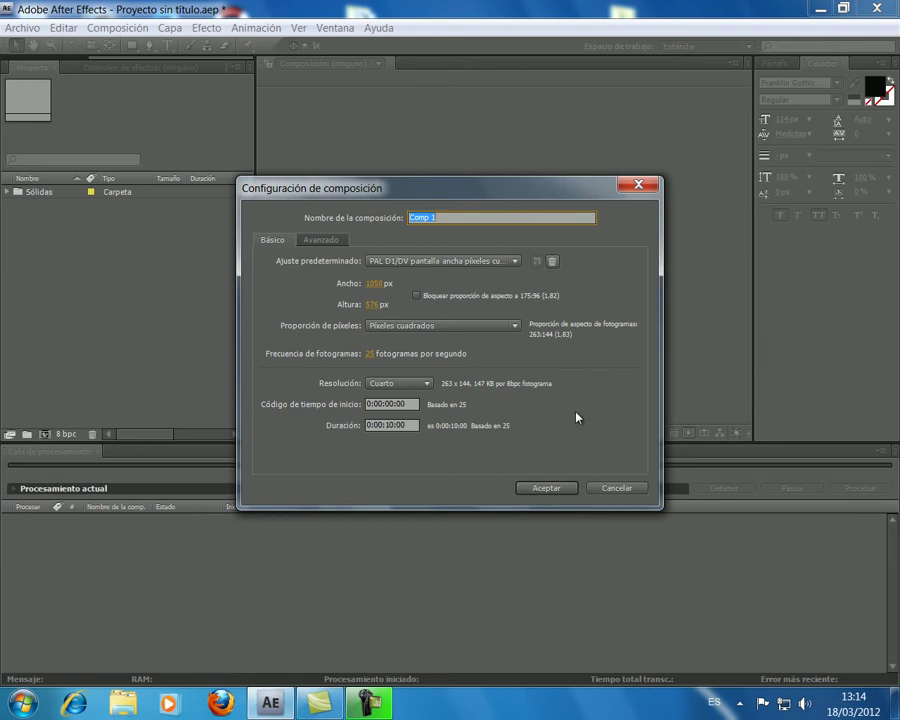
{"action": "type", "text": "loop1"}
{"action": "key", "text": "Return"}
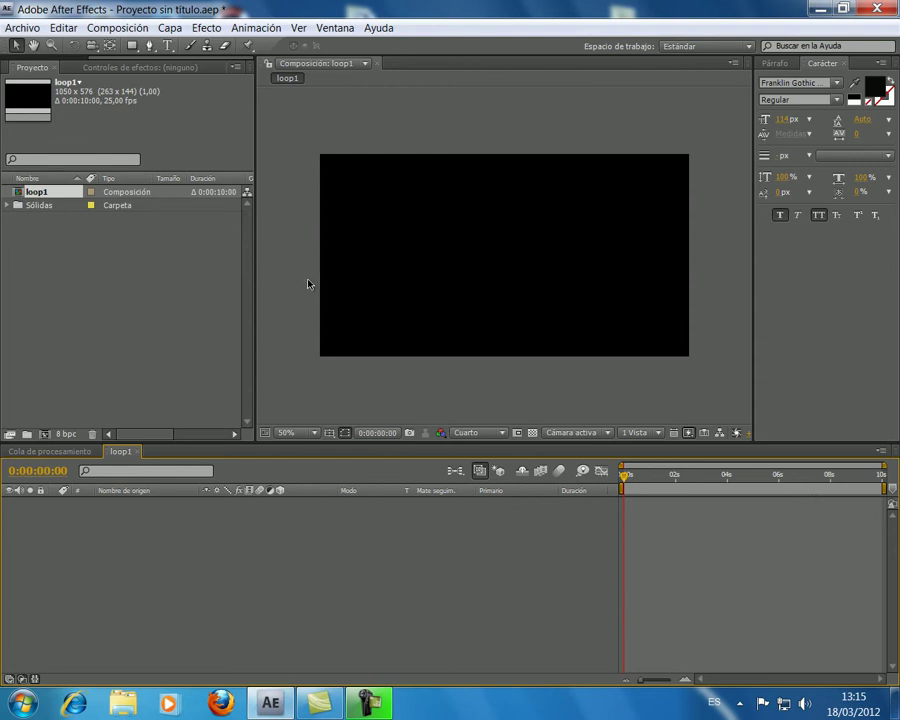
- Add a text layer in the composition reading "LOOP DE TEXTO"
{"action": "key", "text": "End"}
{"action": "key", "text": "Home"}
{"action": "left_click", "coordinate": [167, 45]}
{"action": "left_click", "coordinate": [400, 247]}
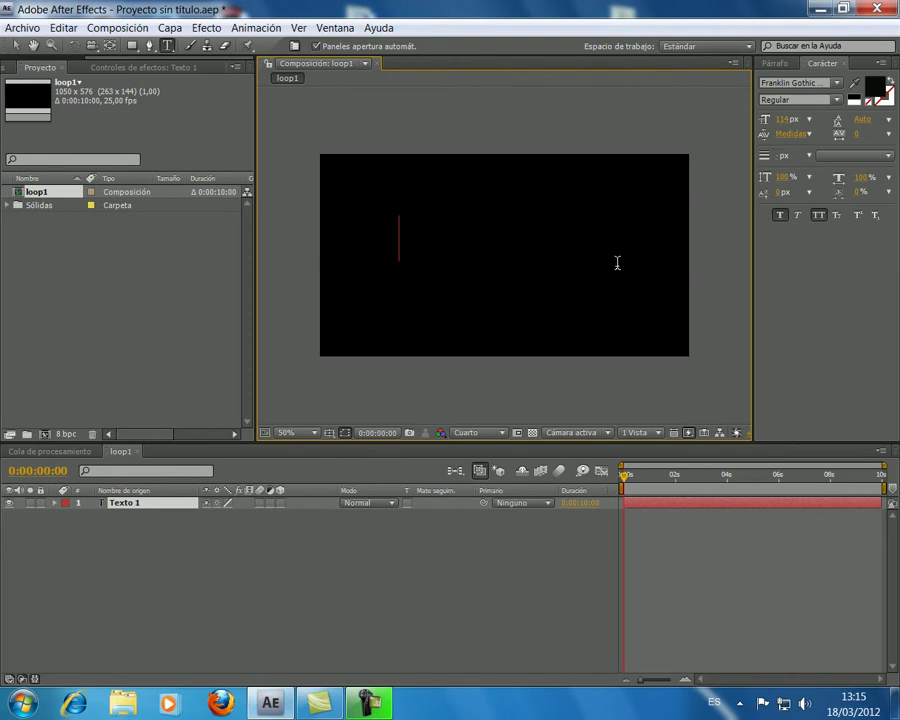
{"action": "type", "text": "LOOP DE TEXto"}
- Format the text layer with white fill, a 63 px font size and tracking of about 75
{"action": "left_click", "coordinate": [217, 550]}
{"action": "left_click", "coordinate": [151, 502]}
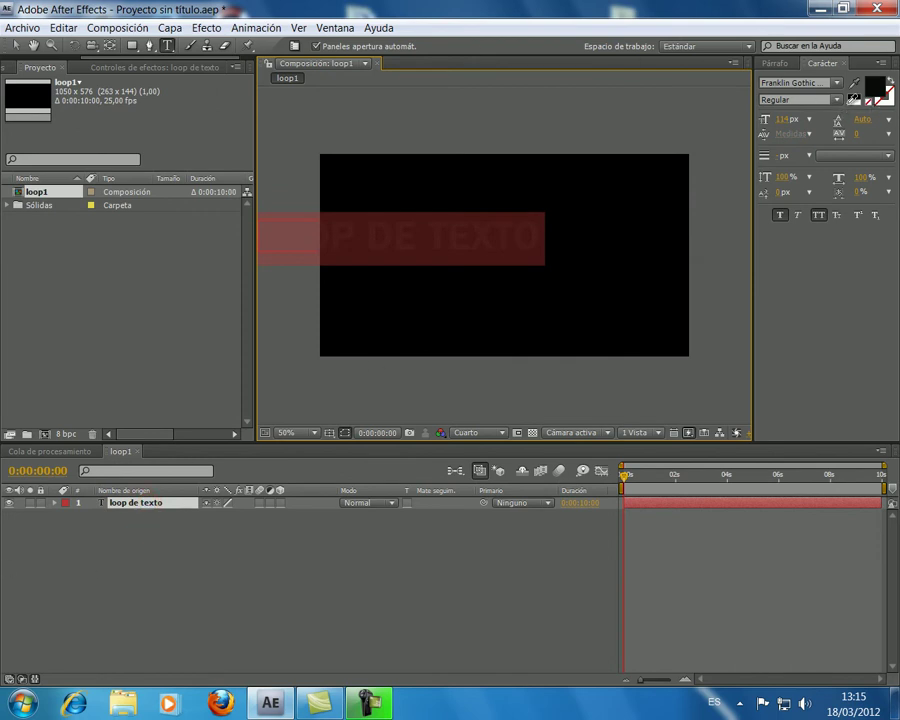
{"action": "left_click", "coordinate": [861, 102]}
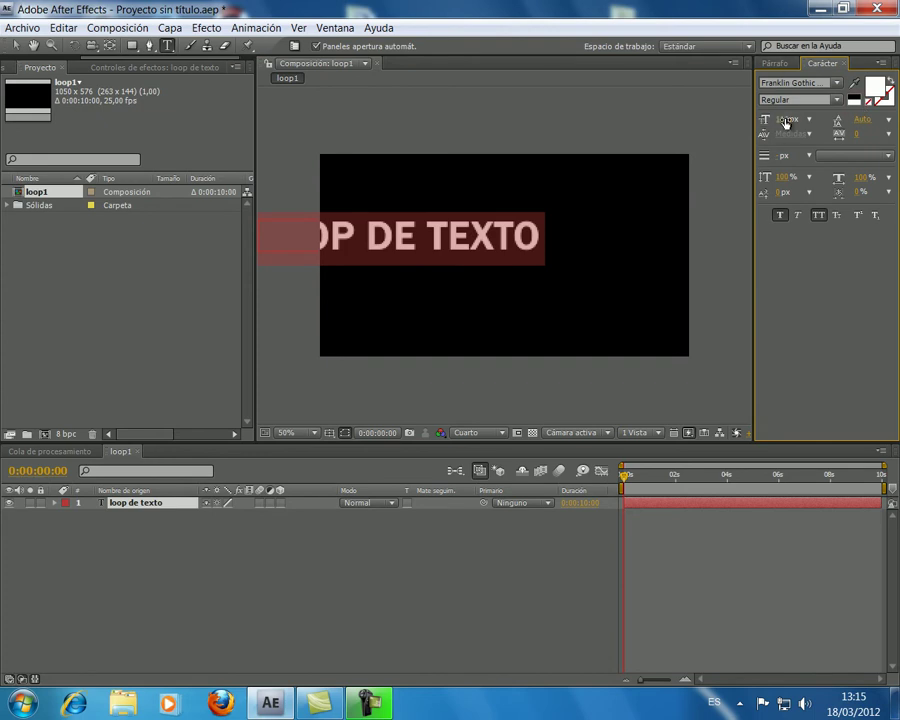
{"action": "left_click_drag", "start_coordinate": [782, 120], "coordinate": [755, 120]}
{"action": "left_click_drag", "start_coordinate": [855, 137], "coordinate": [875, 137]}
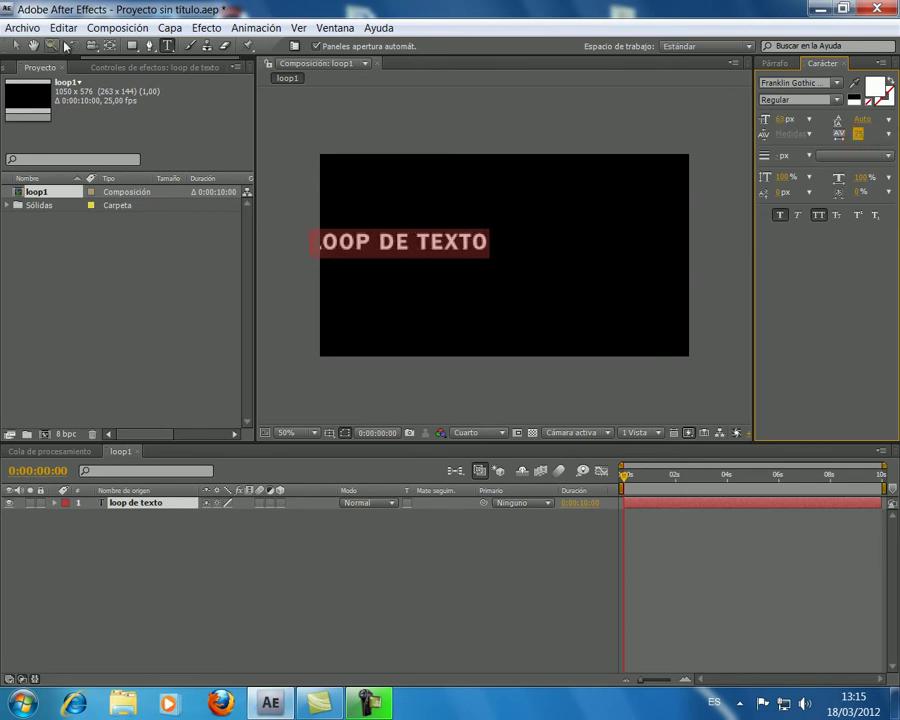
- Move the text to the lower-left area of the frame and set its font size to 60 px
{"action": "left_click", "coordinate": [15, 45]}
{"action": "left_click_drag", "start_coordinate": [397, 230], "coordinate": [430, 313]}
{"action": "mouse_move", "coordinate": [779, 125]}
{"action": "left_mouse_down"}
{"action": "mouse_move", "coordinate": [758, 121]}
{"action": "mouse_move", "coordinate": [776, 121]}
{"action": "left_mouse_up"}
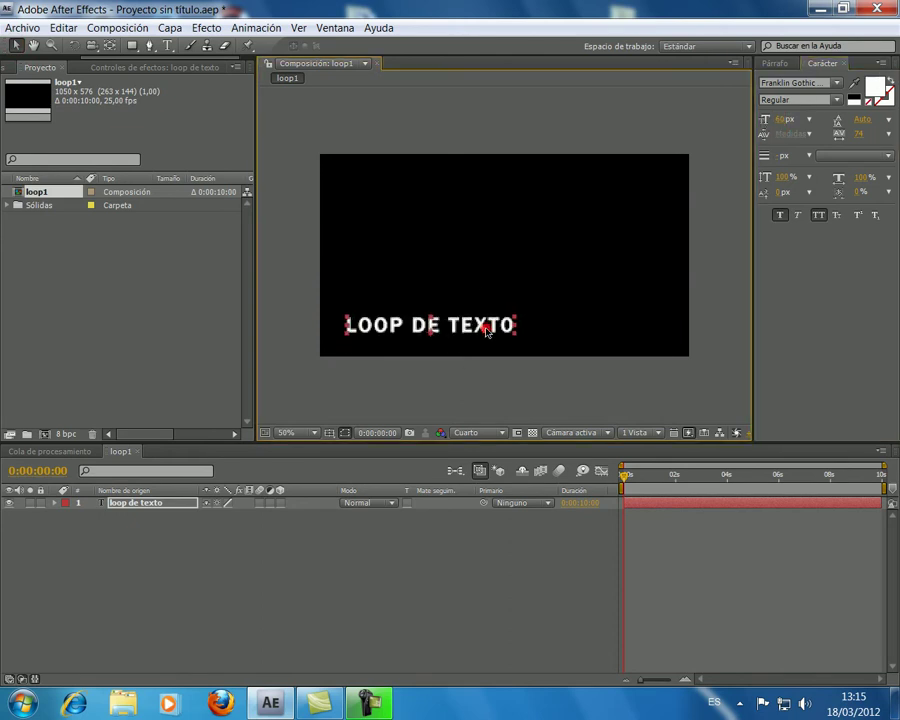
- Add trailing spaces after the text and repeat the phrase so it appears three times on one line
{"action": "double_click", "coordinate": [460, 325]}
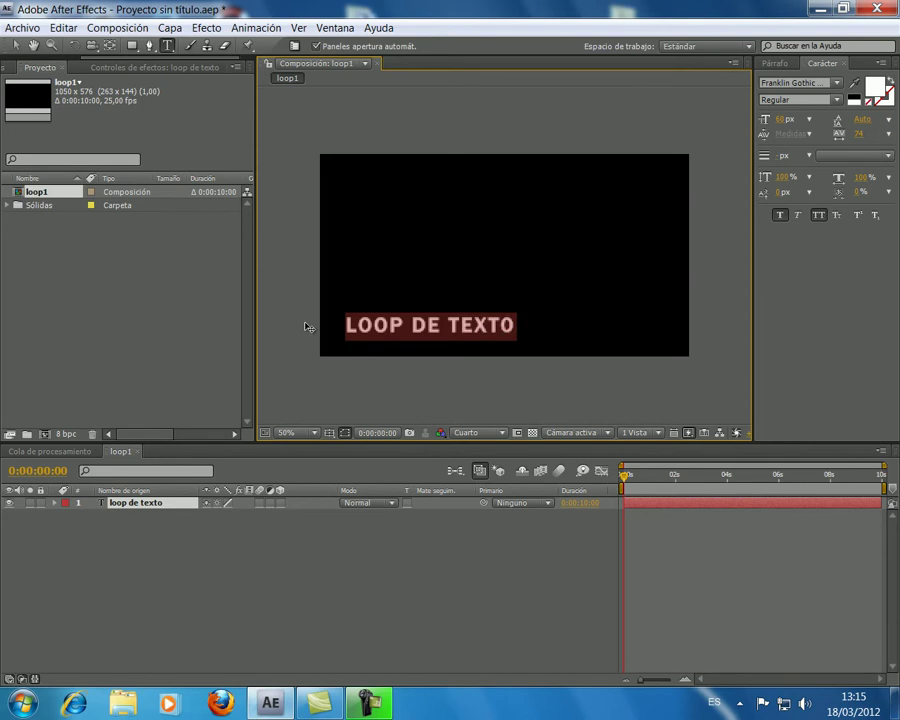
{"action": "left_click", "coordinate": [514, 322]}
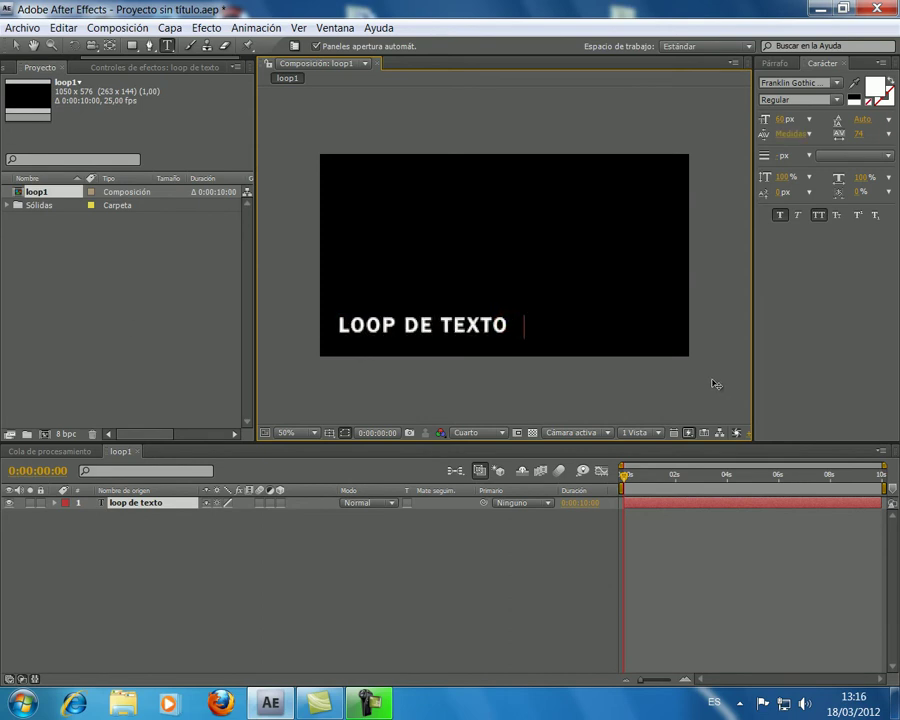
{"action": "left_click_drag", "start_coordinate": [530, 327], "coordinate": [181, 335]}
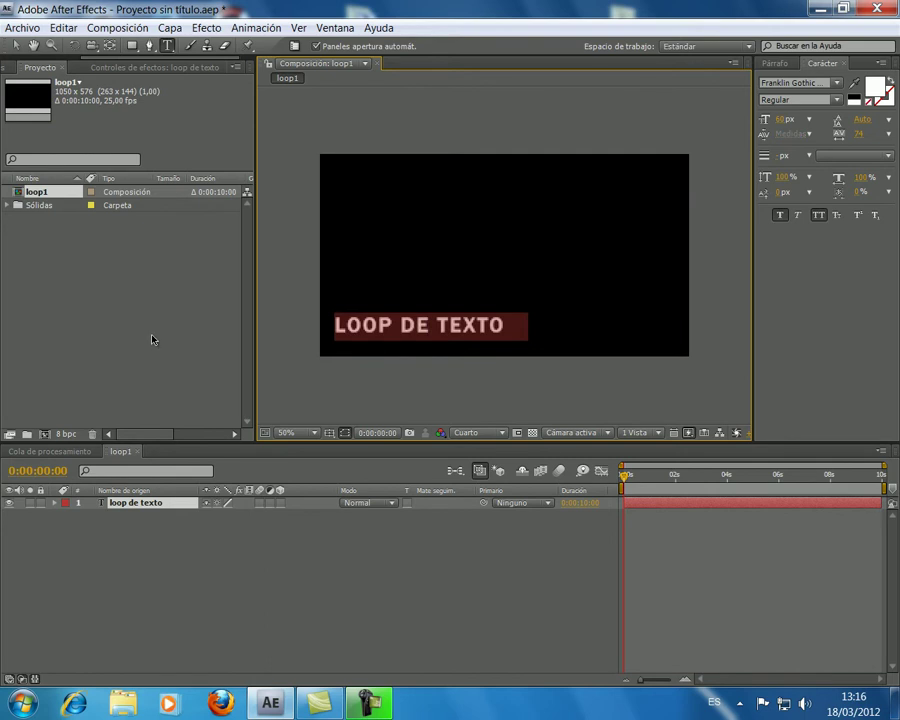
{"action": "key", "text": "ctrl+c"}
{"action": "key", "text": "Right"}
{"action": "key", "text": "ctrl+v"}
{"action": "key", "text": "ctrl+v"}
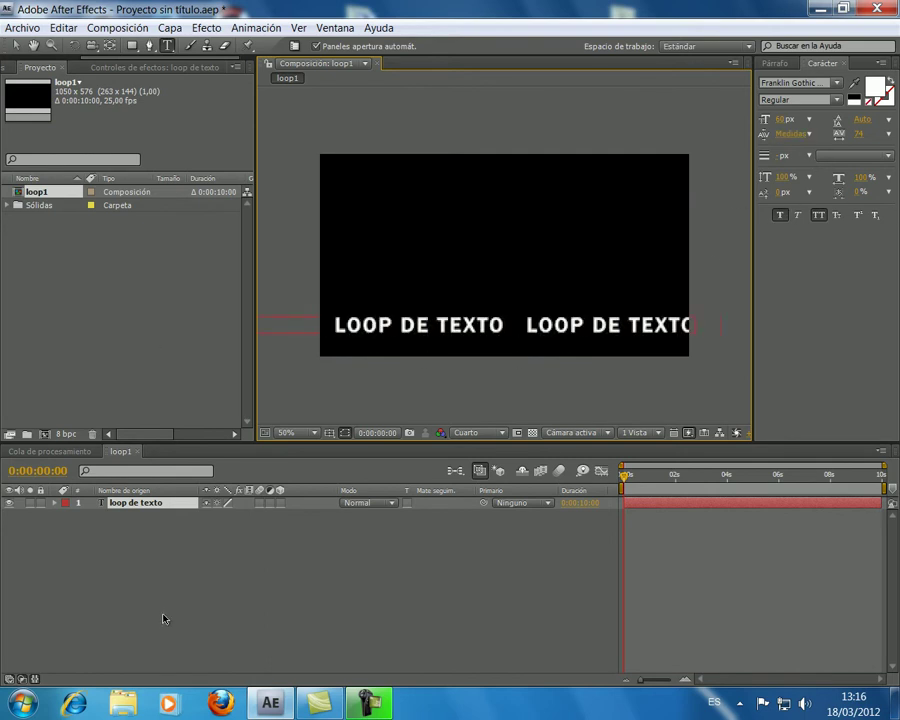
- Scale the text layer down to 58%
{"action": "left_click", "coordinate": [785, 119]}
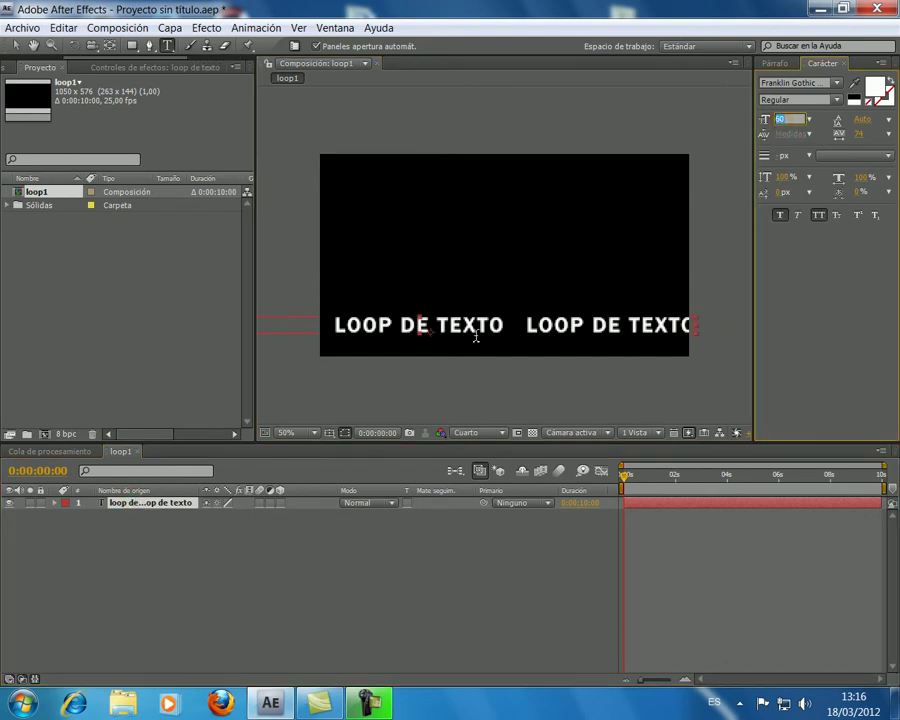
{"action": "left_click", "coordinate": [130, 621]}
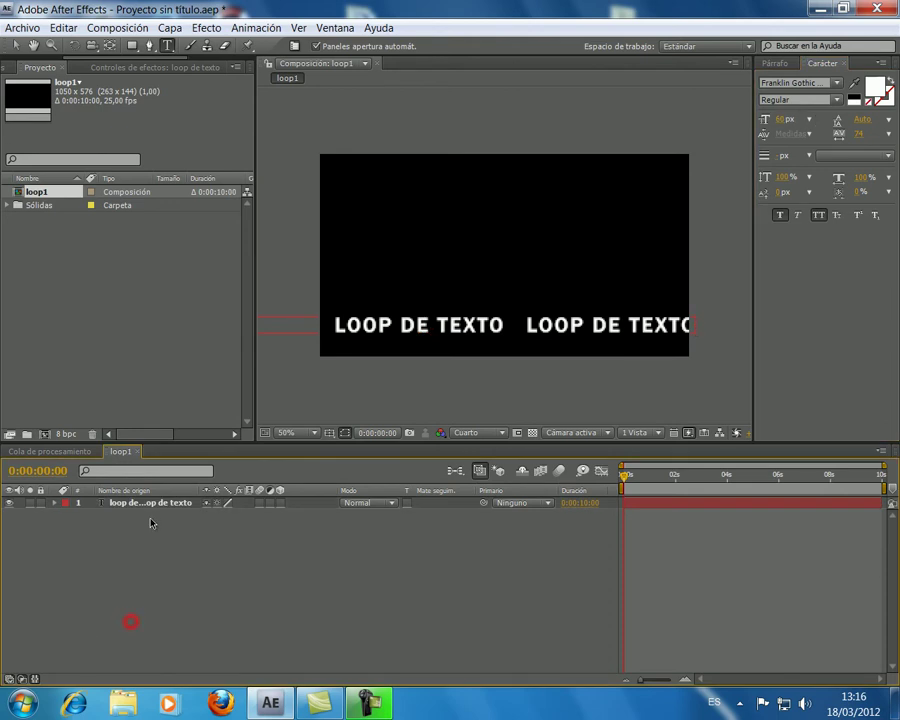
{"action": "left_click", "coordinate": [167, 502]}
{"action": "key", "text": "s"}
{"action": "left_click_drag", "start_coordinate": [242, 515], "coordinate": [197, 517]}
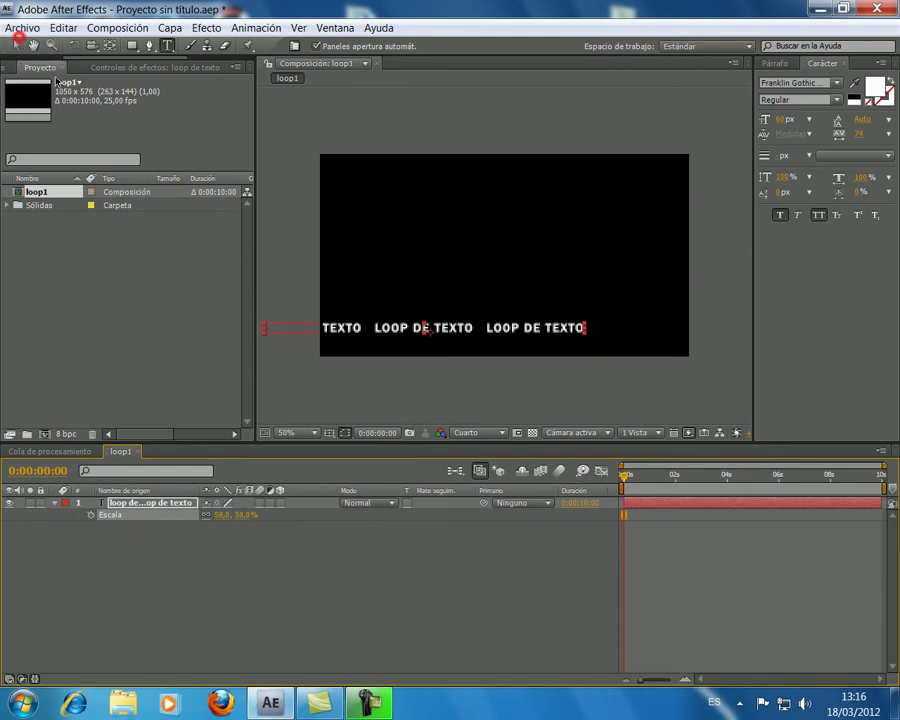
- Centre the text line horizontally in the frame and set its scale to 64% so it nearly fills the width
{"action": "left_click", "coordinate": [15, 46]}
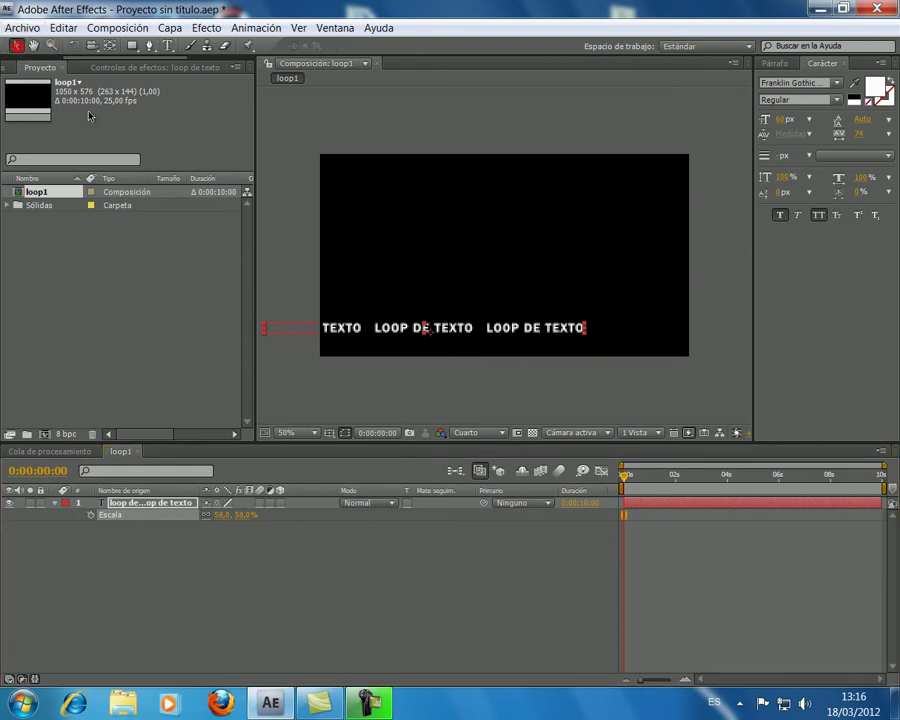
{"action": "left_click_drag", "start_coordinate": [376, 333], "coordinate": [458, 333]}
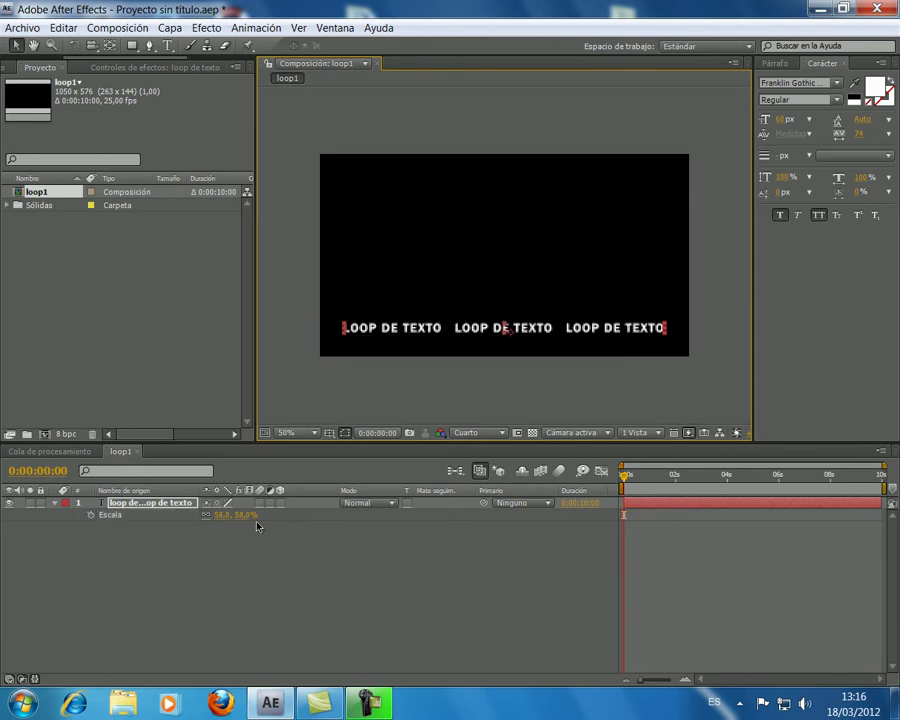
{"action": "left_click_drag", "start_coordinate": [225, 520], "coordinate": [225, 514]}
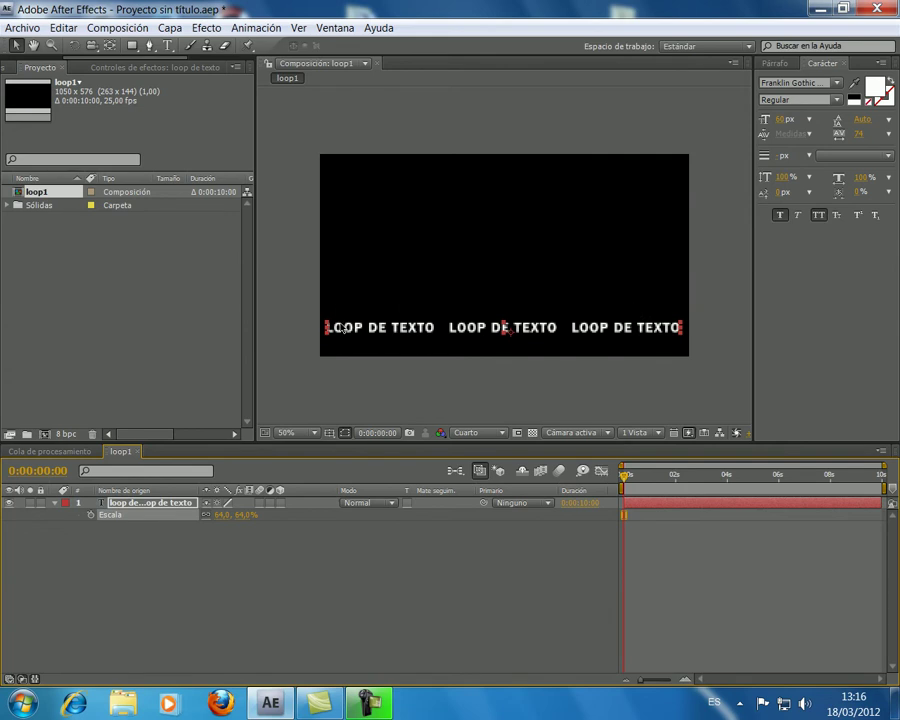
{"action": "left_click", "coordinate": [719, 379]}
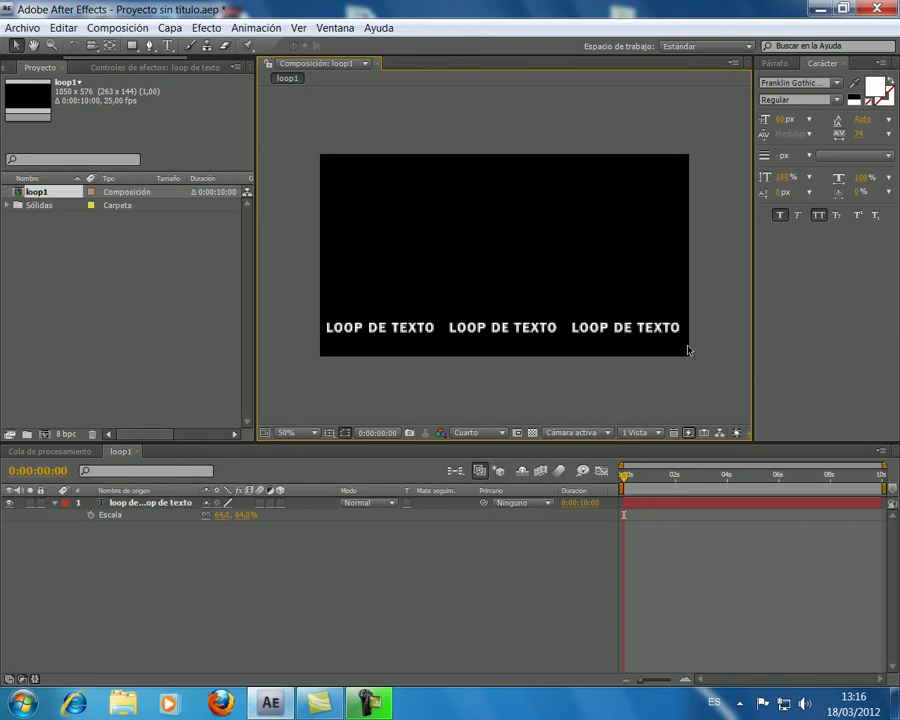
{"action": "left_click", "coordinate": [646, 472]}
{"action": "key", "text": "End"}
{"action": "key", "text": "Home"}
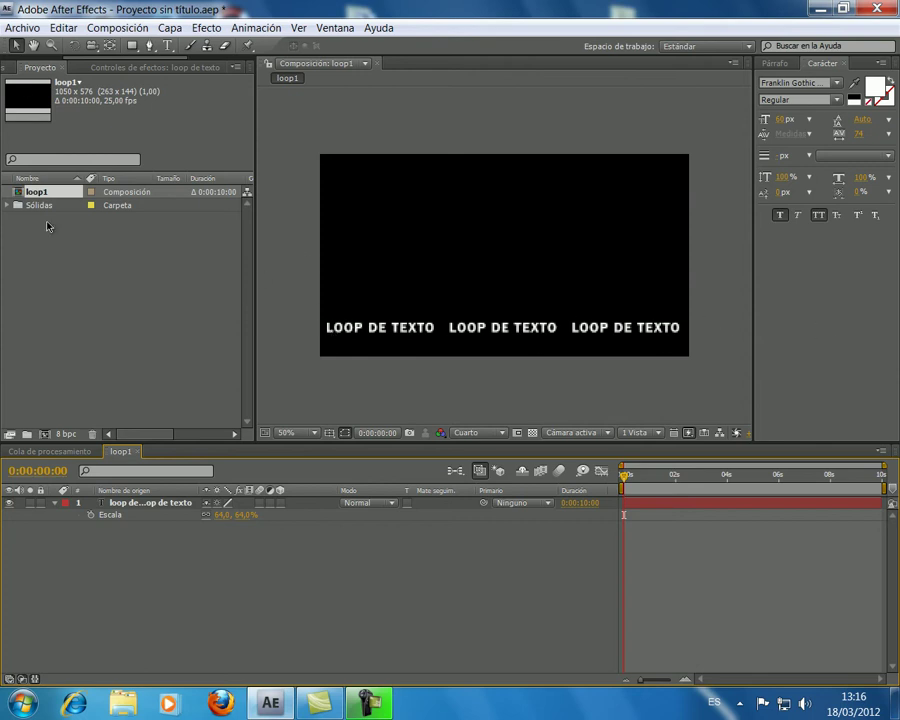
{"action": "left_click", "coordinate": [207, 29]}
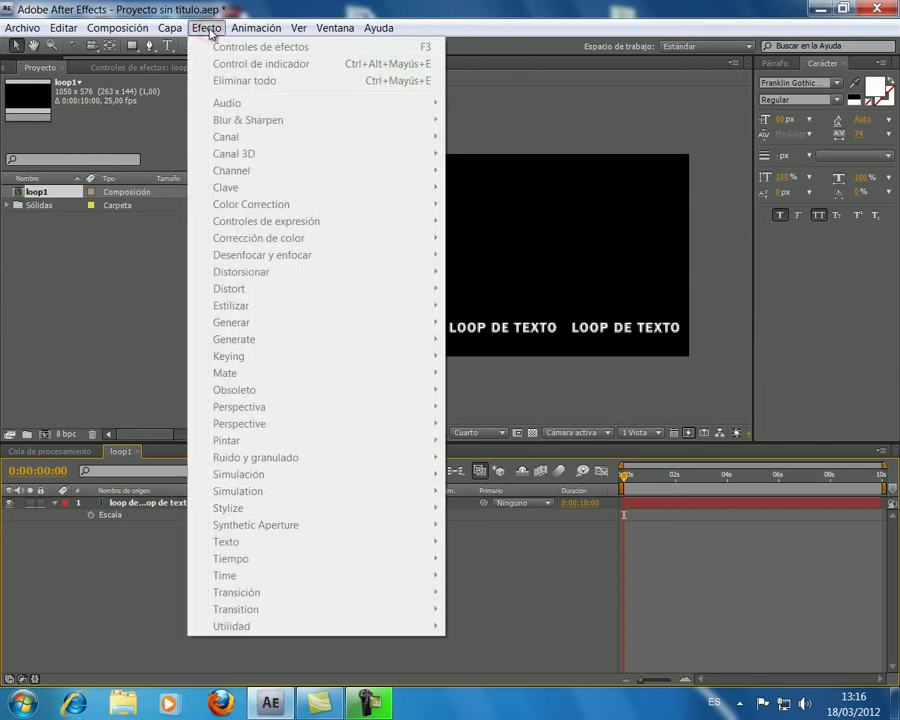
{"action": "key", "text": "Escape"}
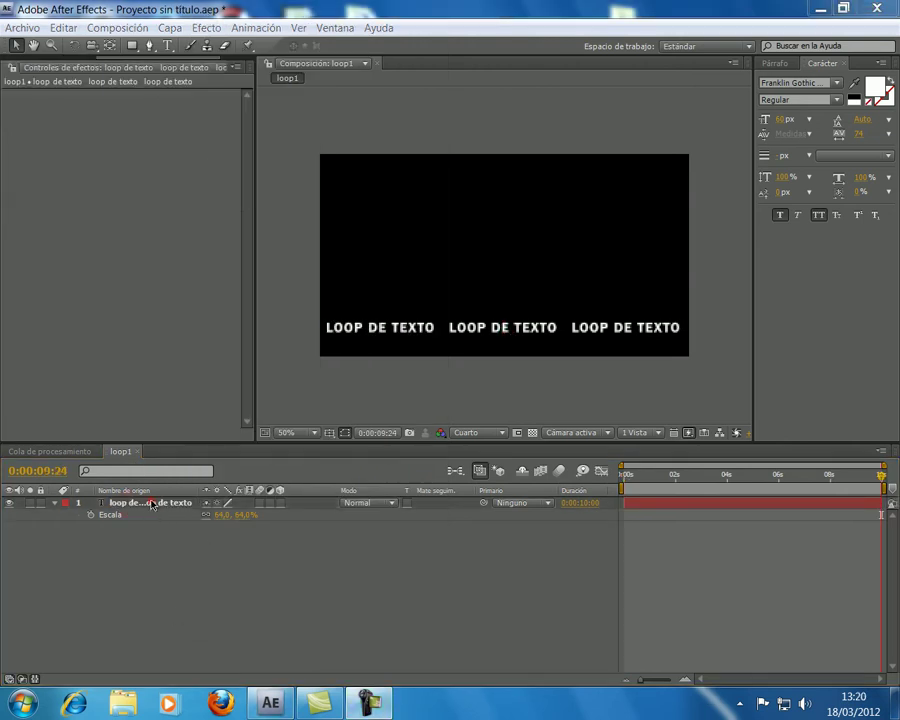
- Apply the Desplazamiento effect from the Distorsionar category to the text layer
{"action": "left_click", "coordinate": [152, 503]}
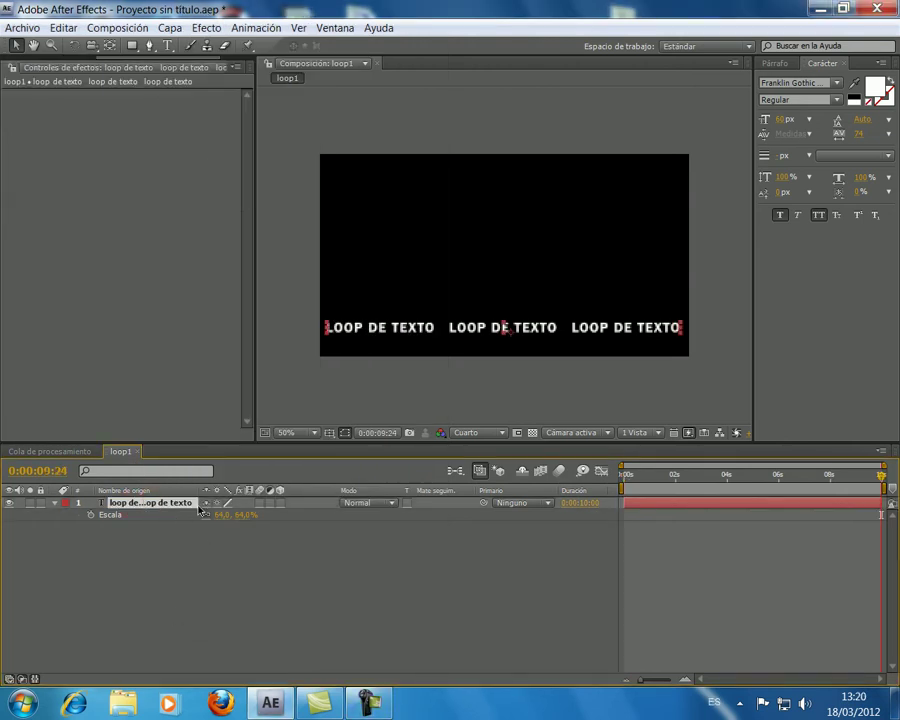
{"action": "left_click", "coordinate": [205, 29]}
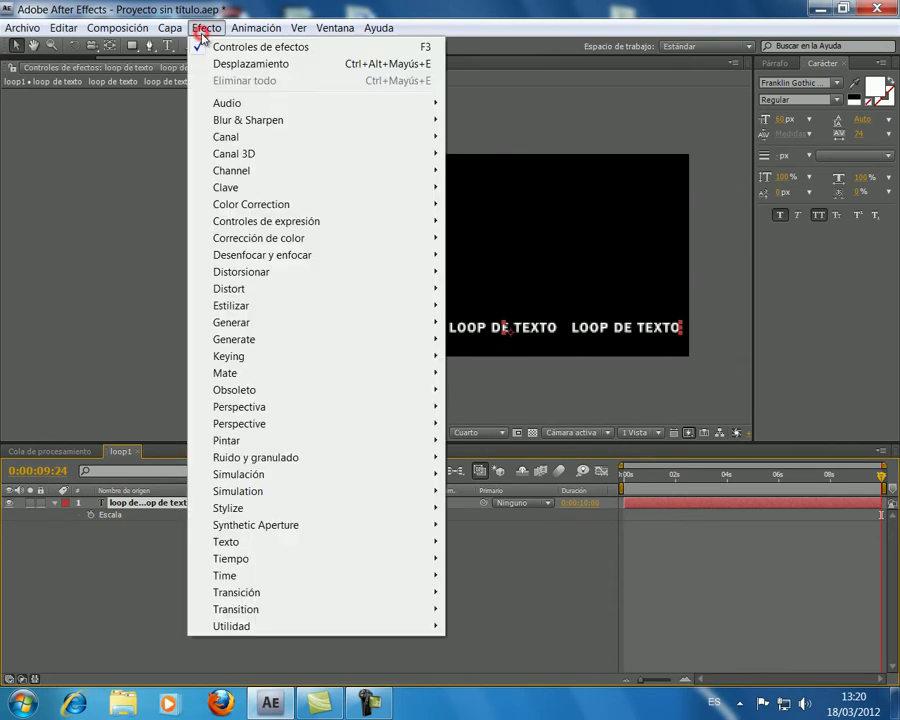
{"action": "mouse_move", "coordinate": [266, 273]}
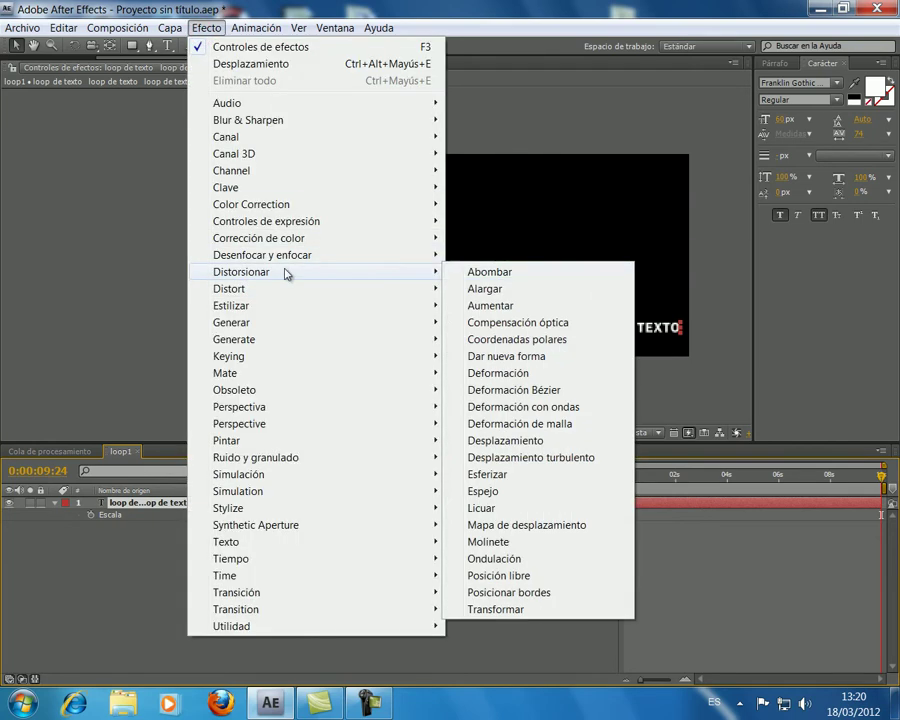
{"action": "left_click", "coordinate": [538, 441]}
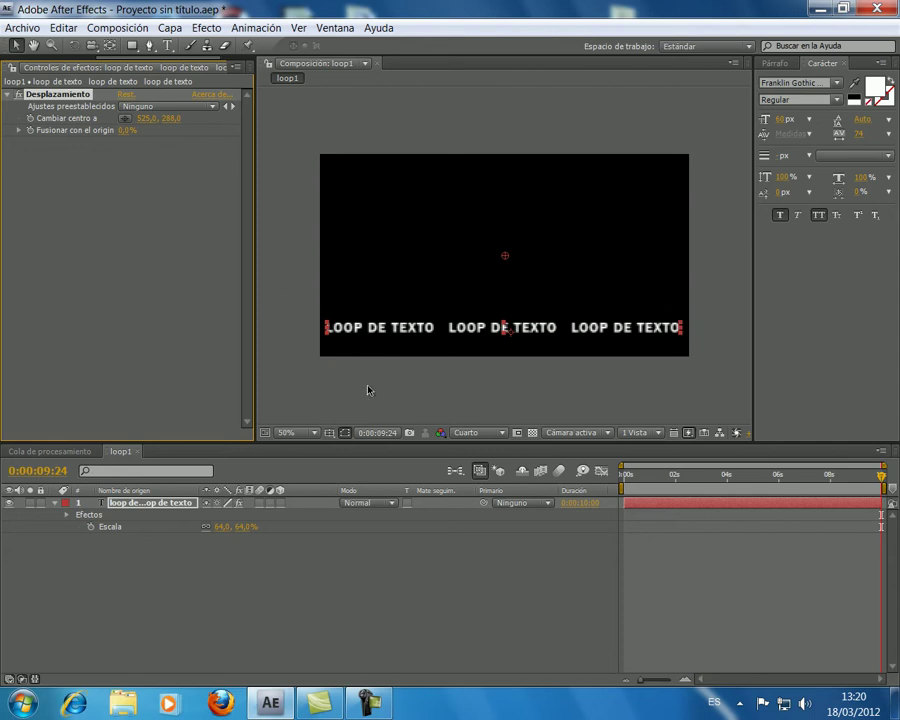
- Try shifting the effect's Cambiar centro a value horizontally and vertically, and reset the effect to its defaults
{"action": "mouse_move", "coordinate": [145, 118]}
{"action": "left_mouse_down"}
{"action": "mouse_move", "coordinate": [175, 118]}
{"action": "mouse_move", "coordinate": [90, 125]}
{"action": "mouse_move", "coordinate": [3, 153]}
{"action": "mouse_move", "coordinate": [242, 154]}
{"action": "left_mouse_up"}
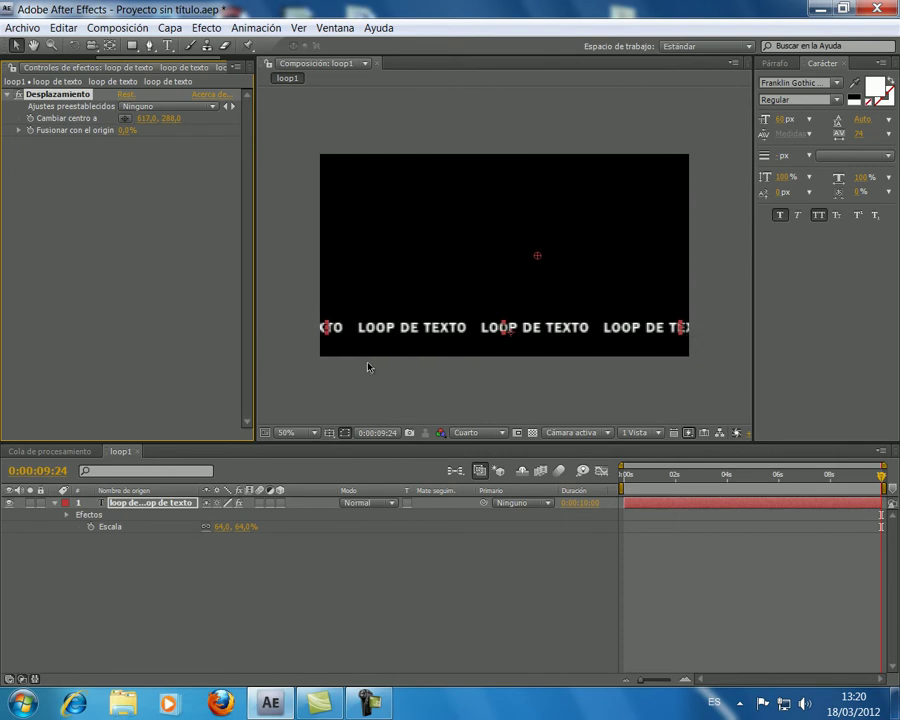
{"action": "left_click_drag", "start_coordinate": [145, 118], "coordinate": [6, 128]}
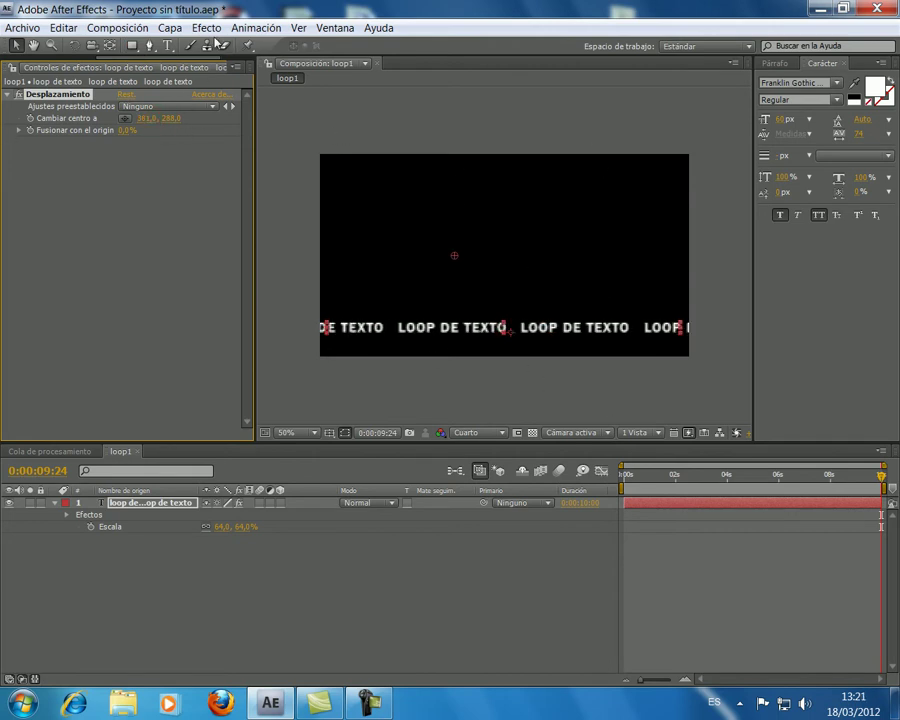
{"action": "left_click_drag", "start_coordinate": [175, 120], "coordinate": [128, 200]}
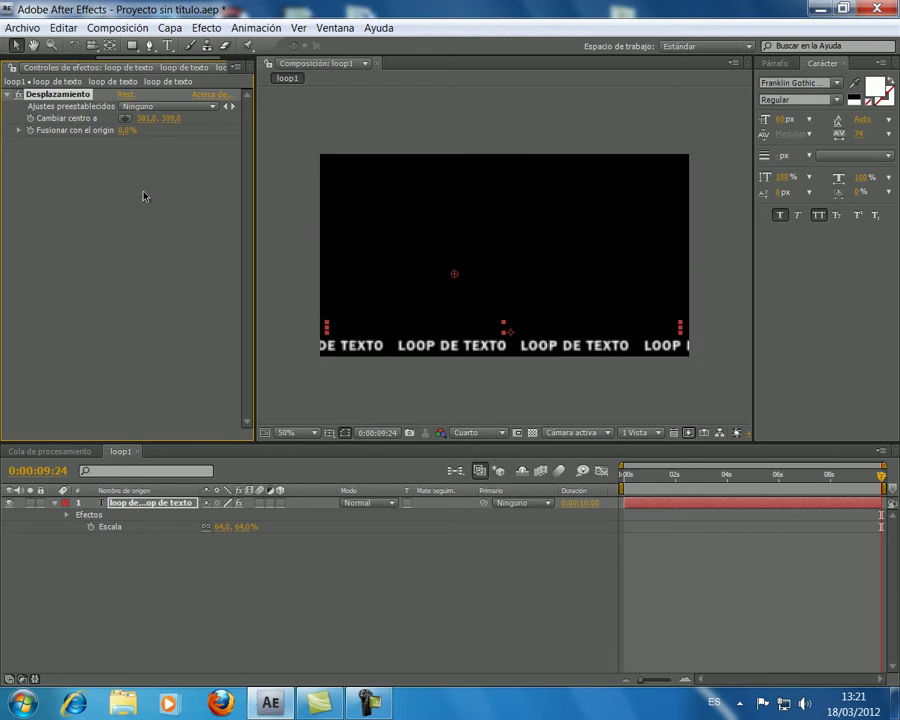
{"action": "left_click", "coordinate": [121, 95]}
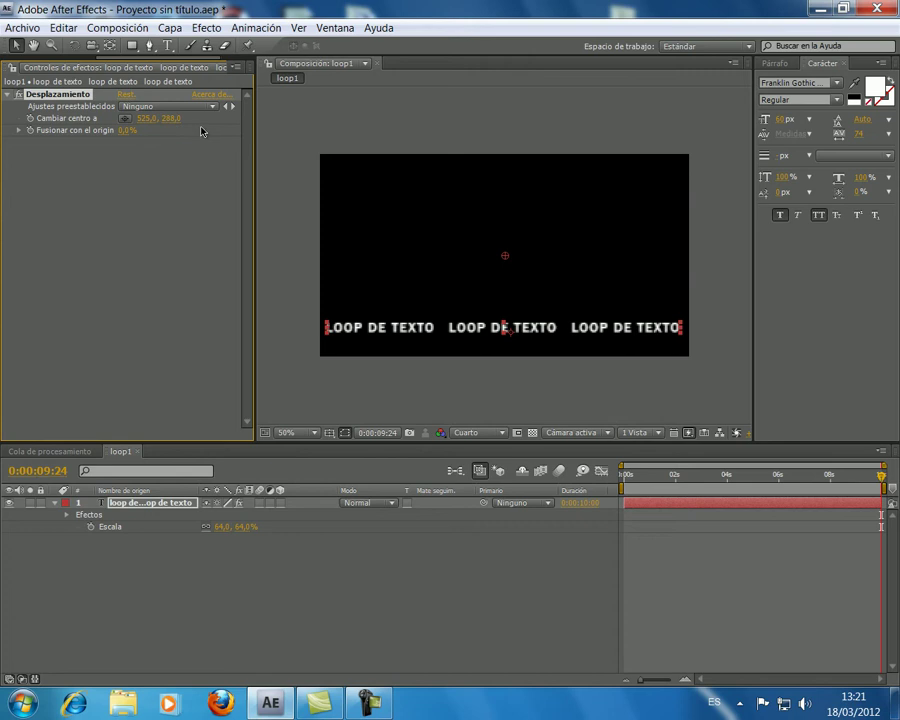
- Animate Cambiar centro a with a keyframe at 0:00:00:00 and a horizontal value of 1575 at 0:00:09:24
{"action": "left_click_drag", "start_coordinate": [878, 478], "coordinate": [528, 476]}
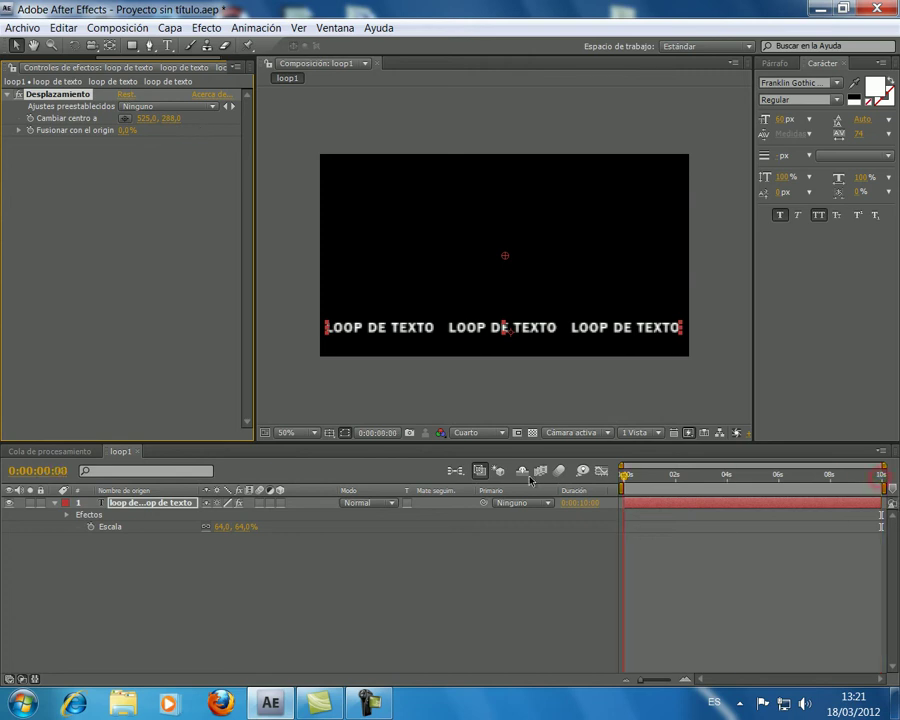
{"action": "left_click", "coordinate": [32, 120]}
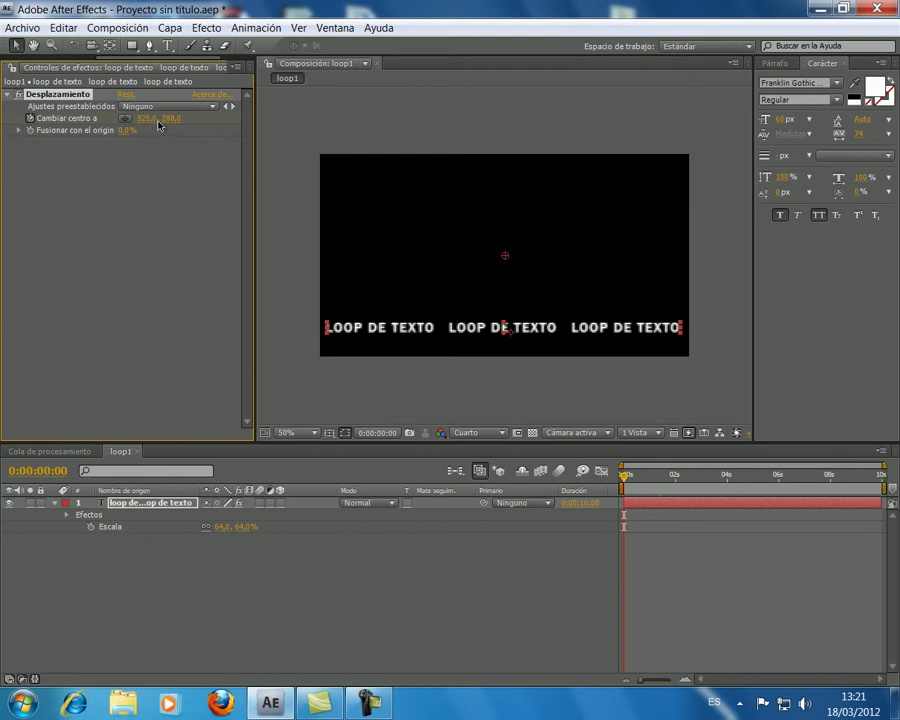
{"action": "left_click", "coordinate": [675, 476]}
{"action": "key", "text": "End"}
{"action": "left_click", "coordinate": [146, 118]}
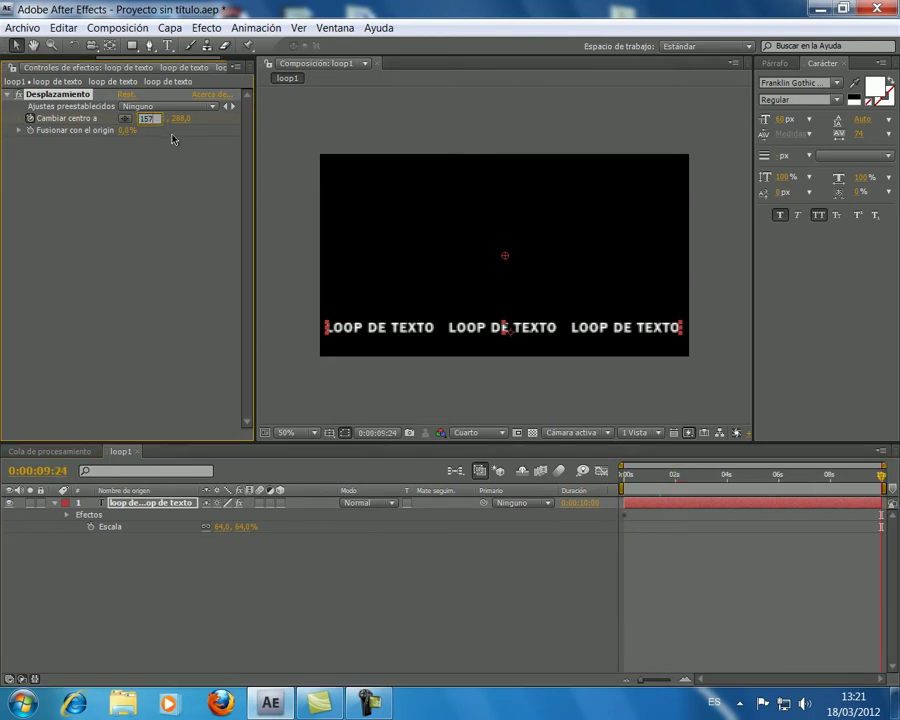
{"action": "type", "text": "1579"}
{"action": "left_click", "coordinate": [207, 202]}
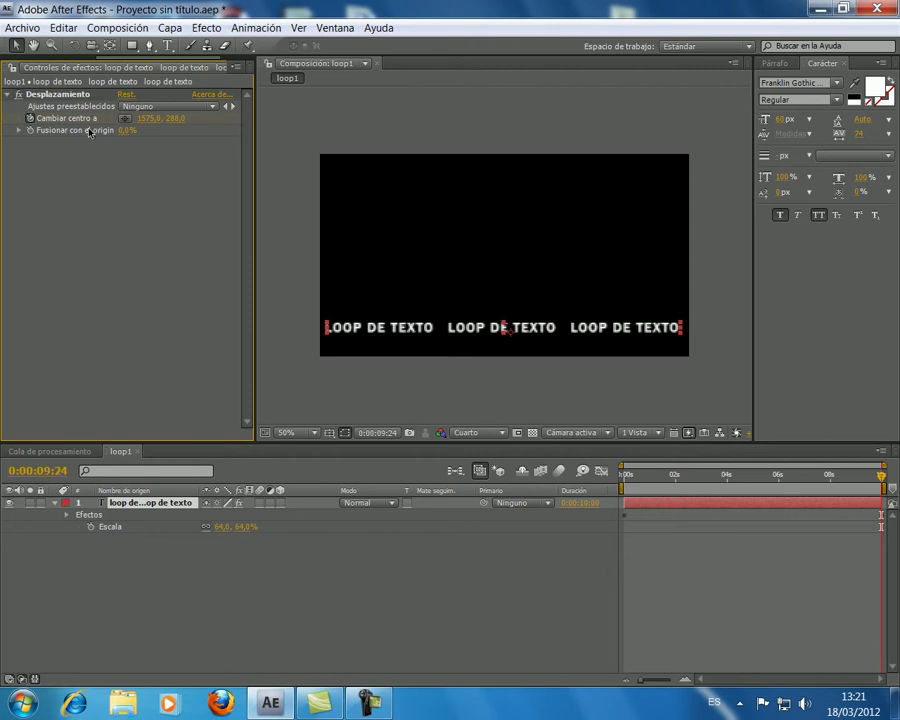
- Undo the last change and preview the scrolling text animation
{"action": "key", "text": "ctrl+z"}
{"action": "key", "text": "space"}
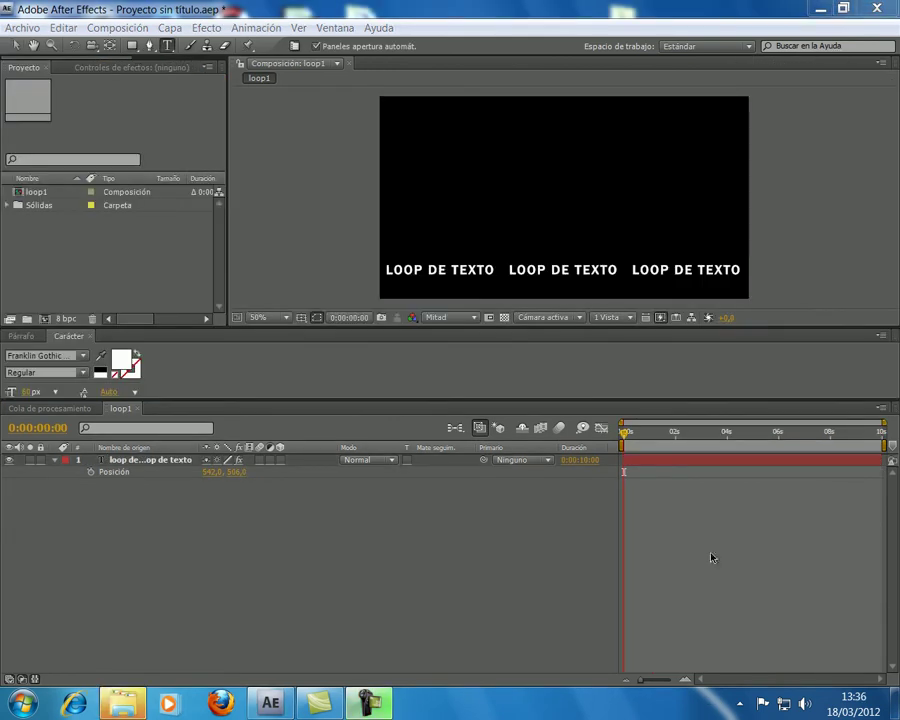
- Scrub through the loop1 timeline and preview the looping text animation
{"action": "left_click_drag", "start_coordinate": [628, 433], "coordinate": [580, 451]}
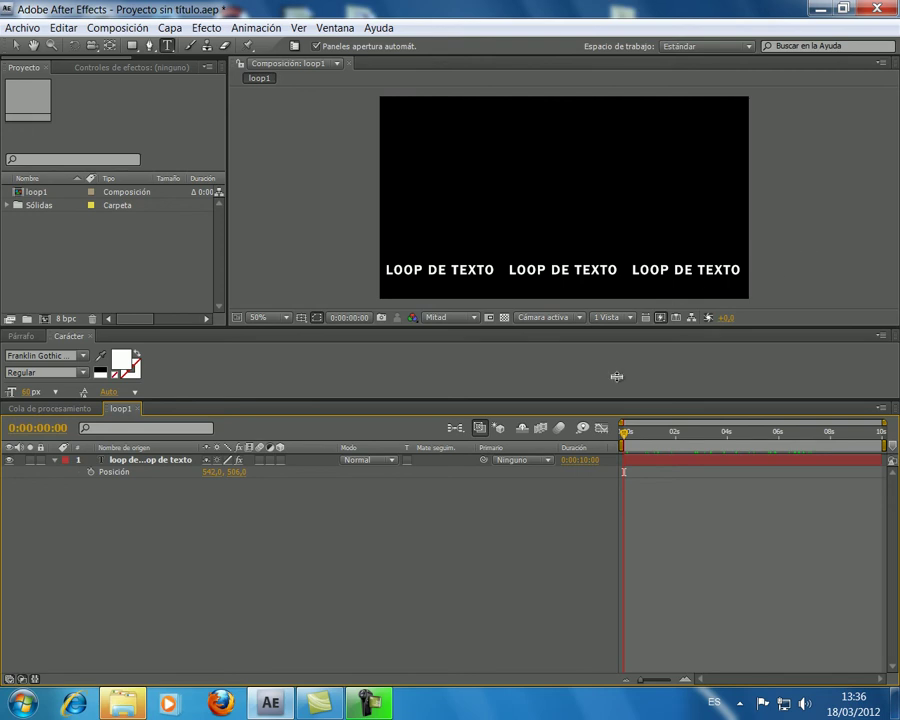
{"action": "left_click_drag", "start_coordinate": [640, 435], "coordinate": [610, 440]}
{"action": "key", "text": "space"}
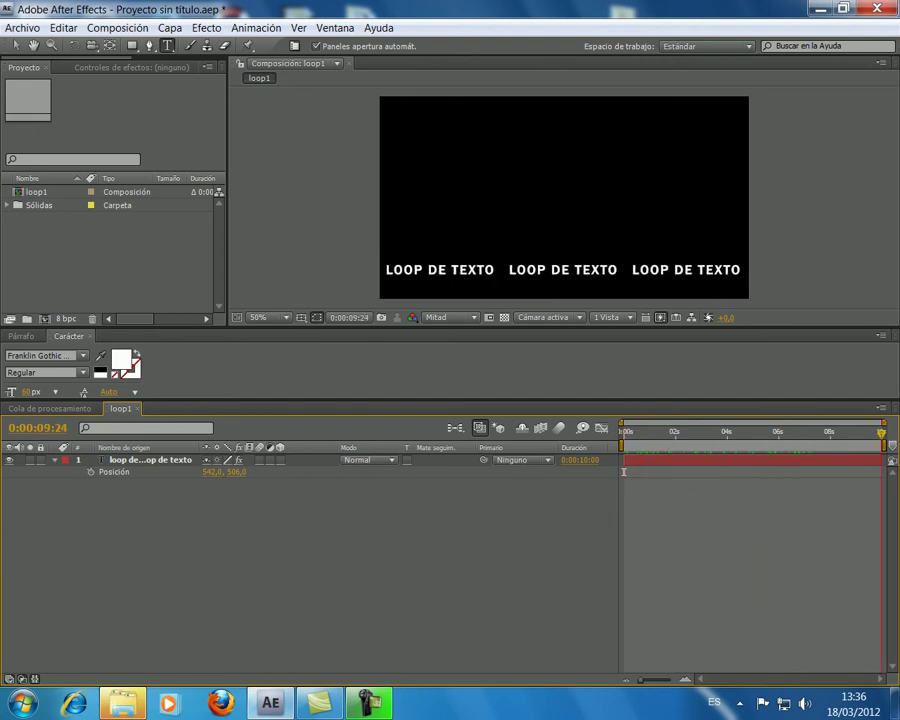
{"action": "key", "text": "space"}
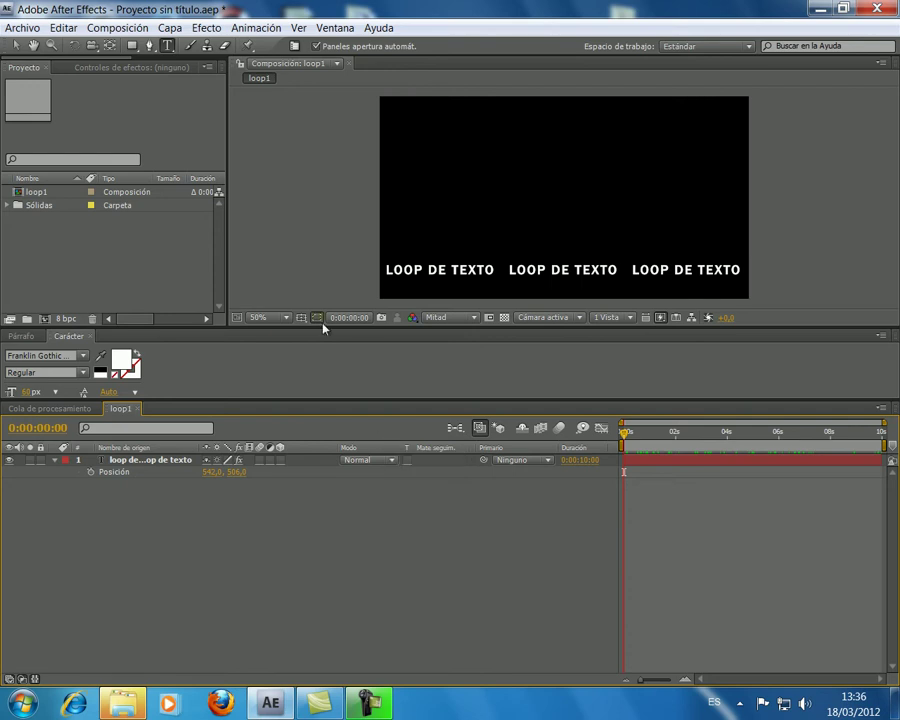
- Import the image la tierra para croma pequeño and add it above the text layer in loop1
{"action": "right_click", "coordinate": [85, 281]}
{"action": "left_click", "coordinate": [168, 336]}
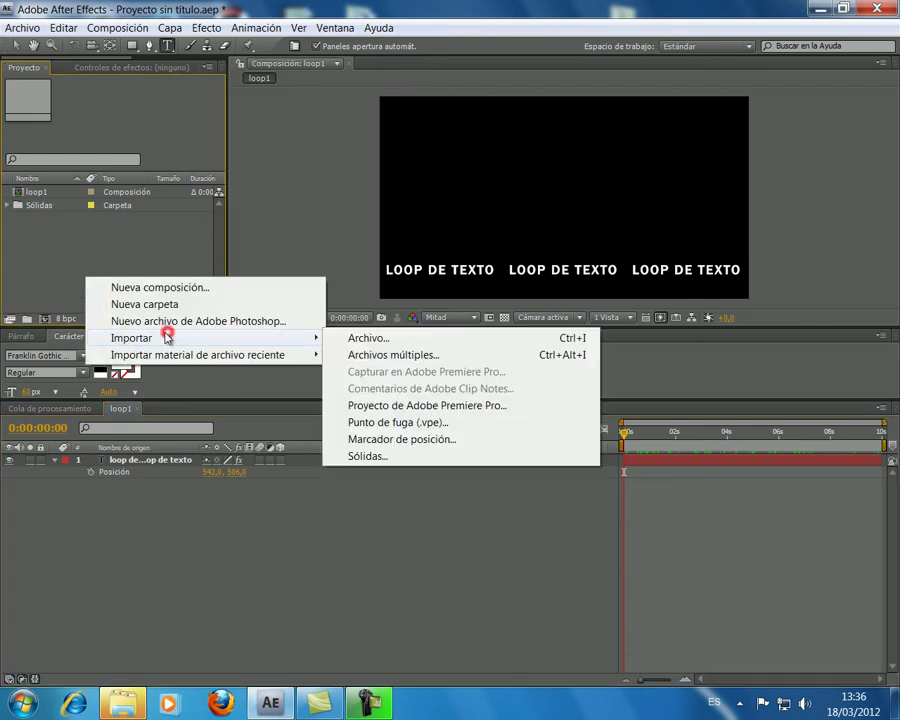
{"action": "left_click", "coordinate": [390, 340]}
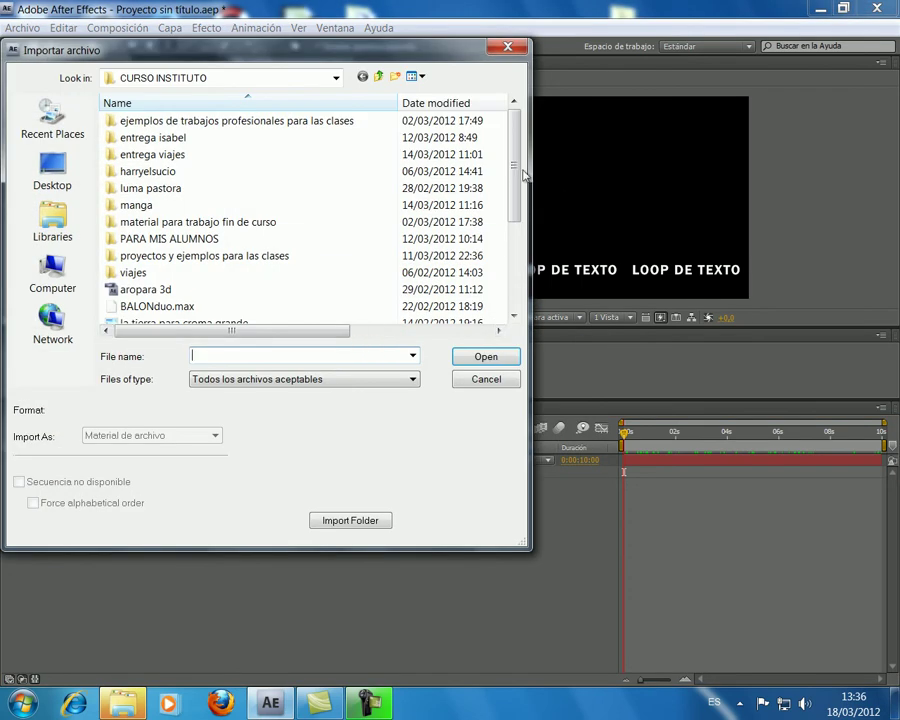
{"action": "scroll", "coordinate": [513, 220], "scroll_direction": "down", "scroll_amount": 2}
{"action": "scroll", "coordinate": [513, 220], "scroll_direction": "down", "scroll_amount": 2}
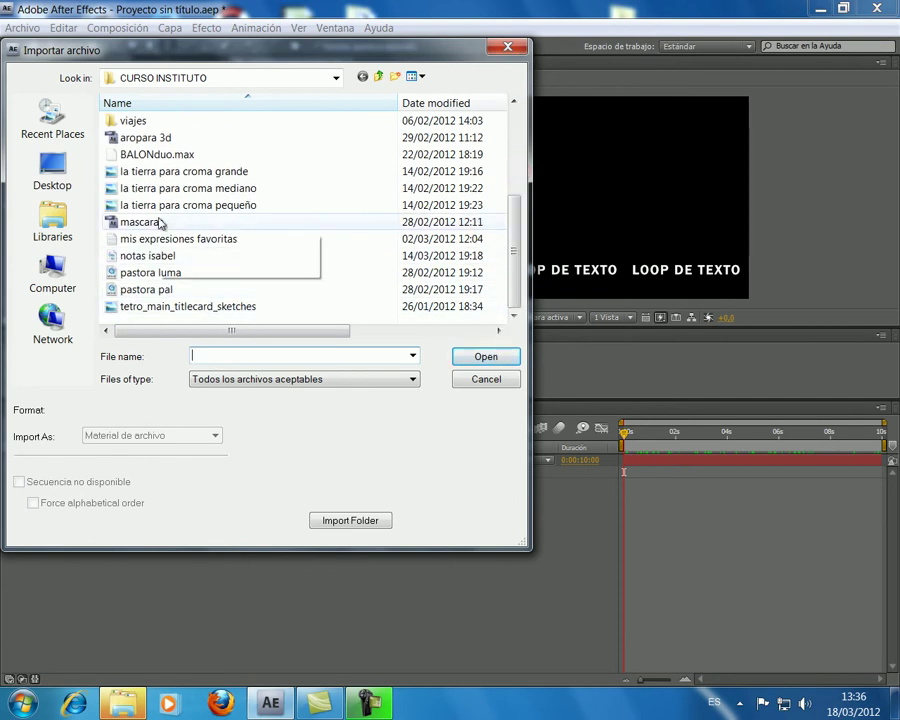
{"action": "double_click", "coordinate": [233, 205]}
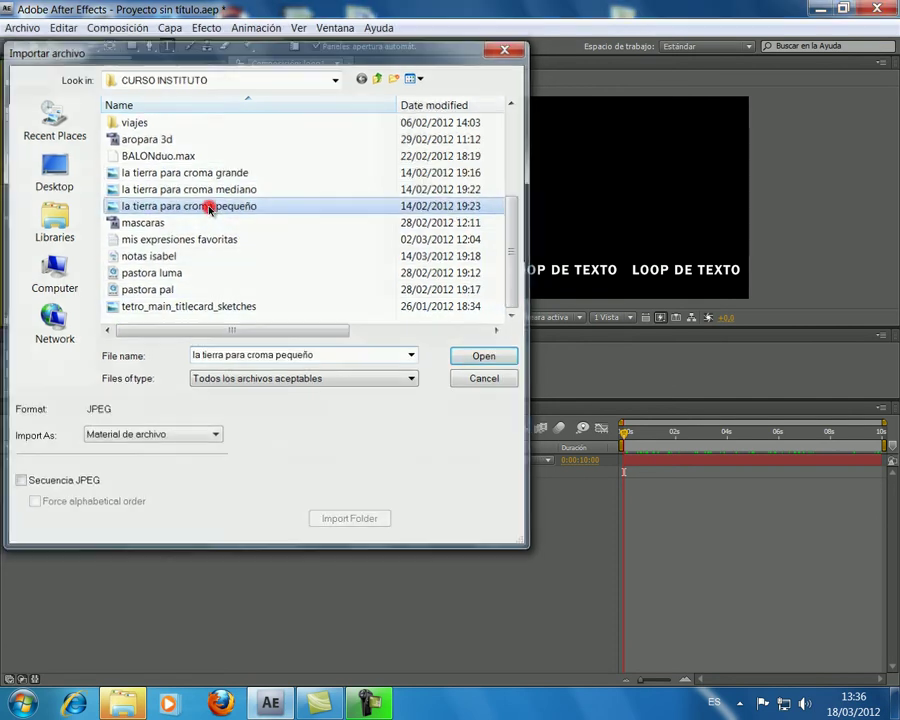
{"action": "left_click_drag", "start_coordinate": [48, 191], "coordinate": [107, 460]}
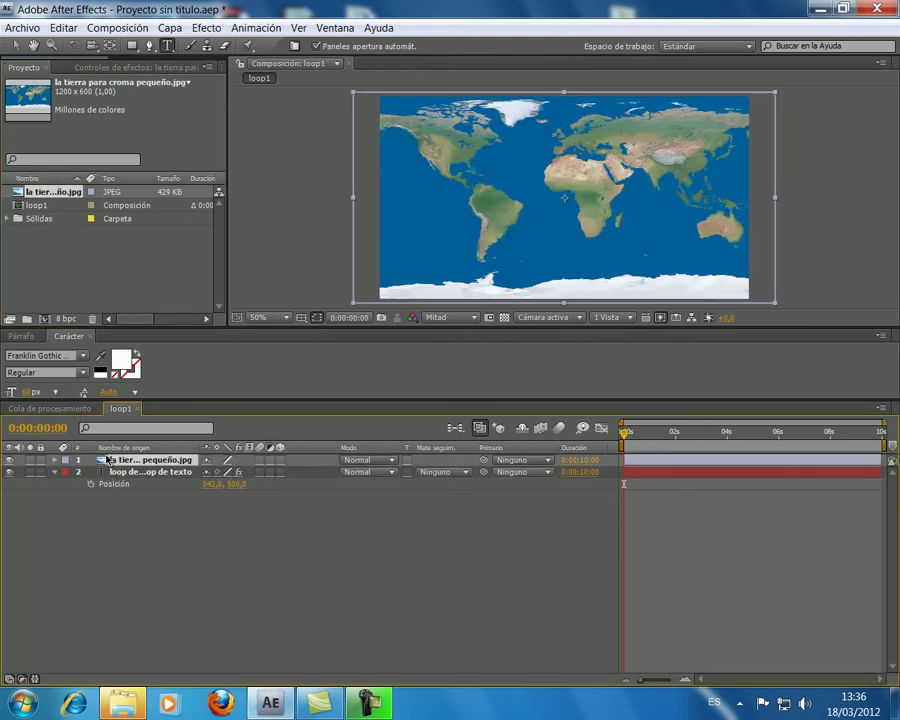
- Scale the world map layer to 88% and shift it upward, leaving a black strip along the bottom of the frame
{"action": "key", "text": "s"}
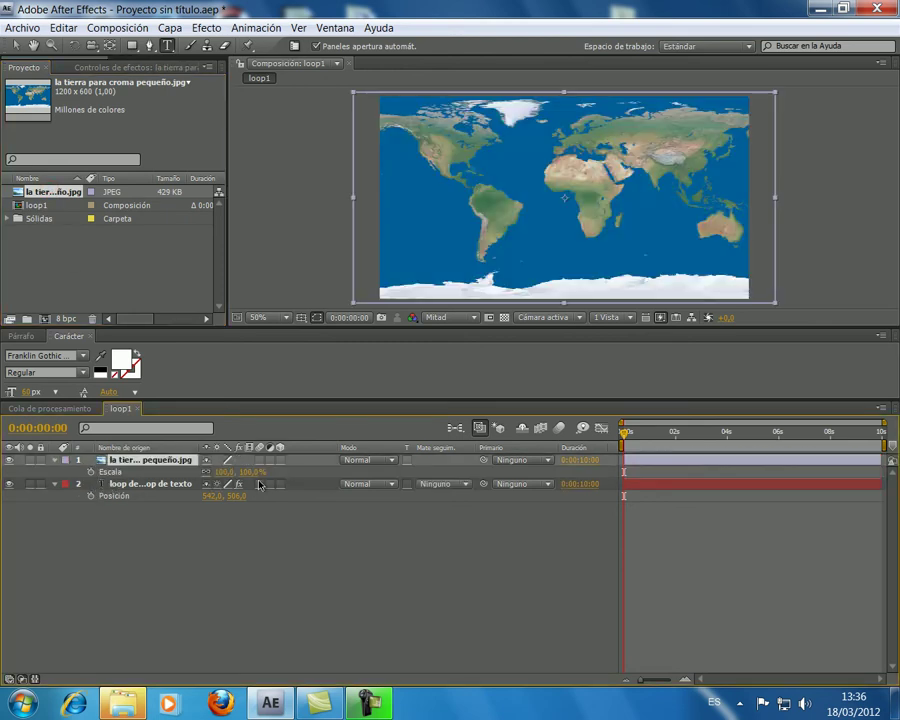
{"action": "left_click_drag", "start_coordinate": [234, 471], "coordinate": [221, 472]}
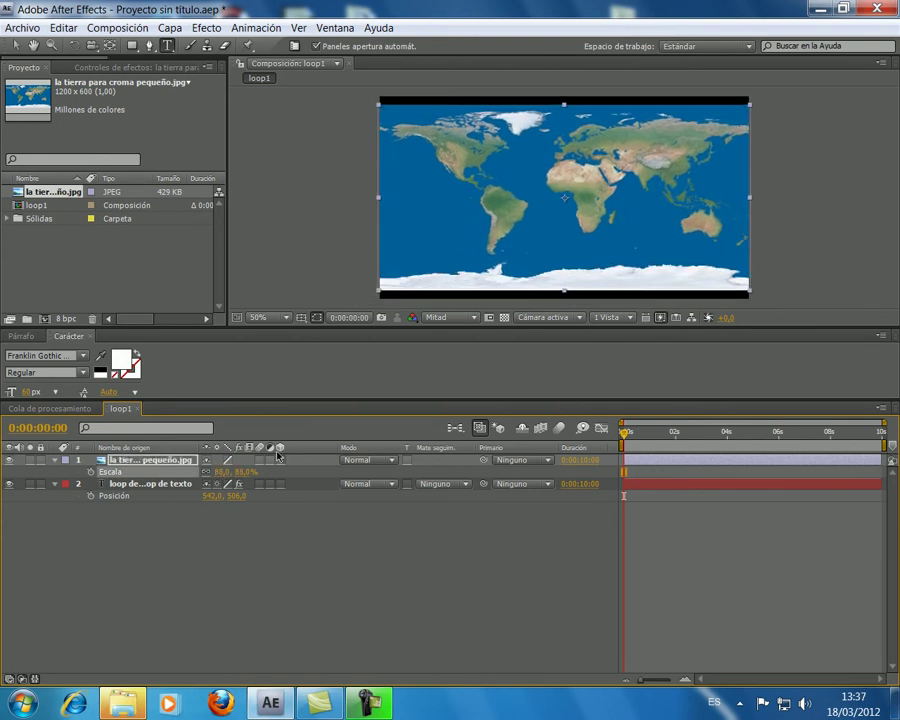
{"action": "key", "text": "shift+Up"}
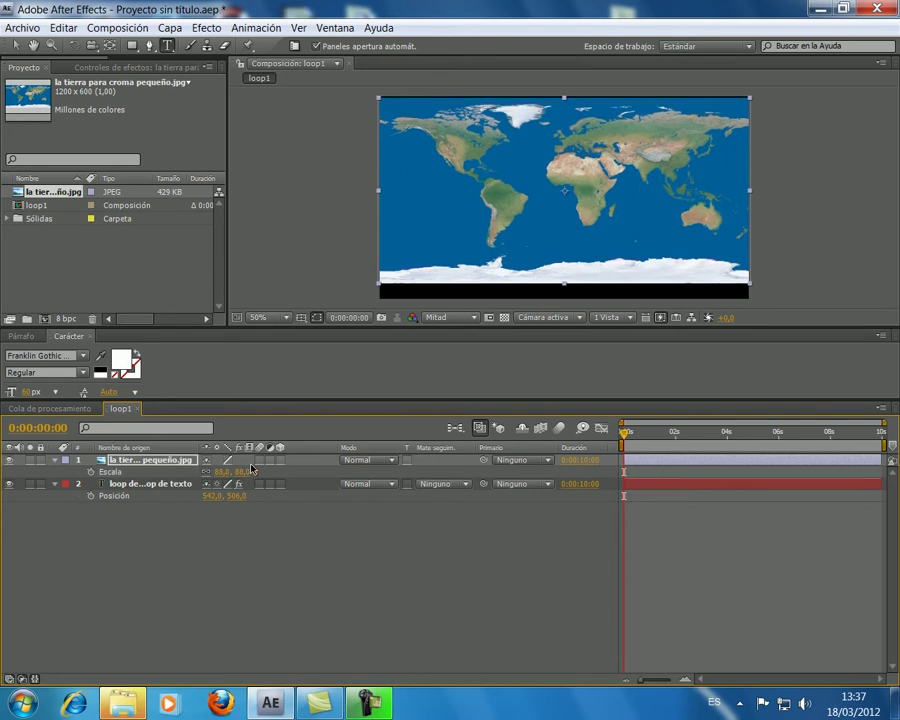
{"action": "key", "text": "shift+Up"}
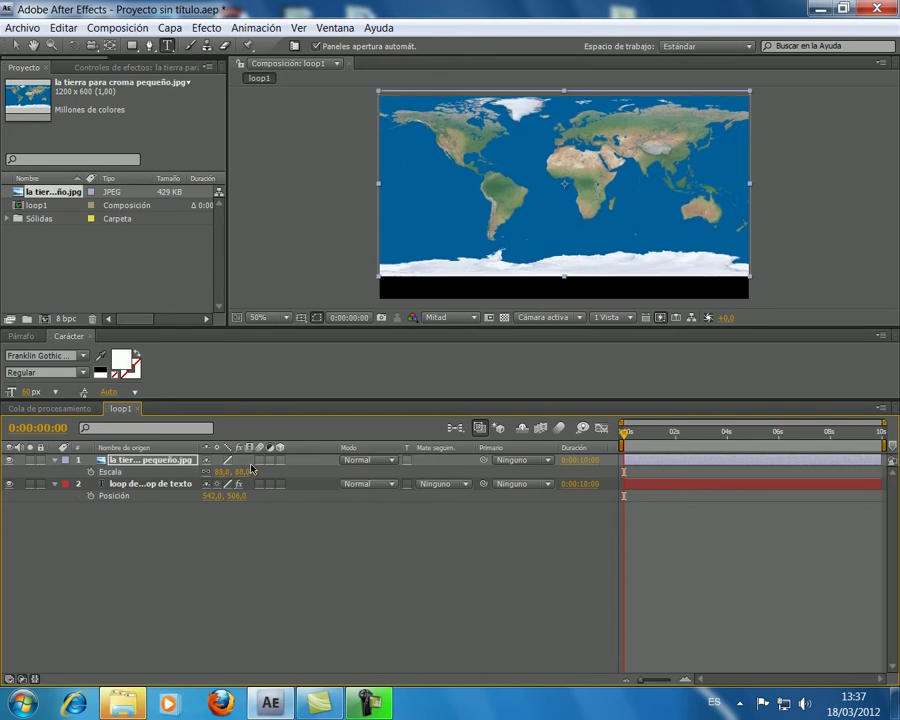
{"action": "key", "text": "shift+Up"}
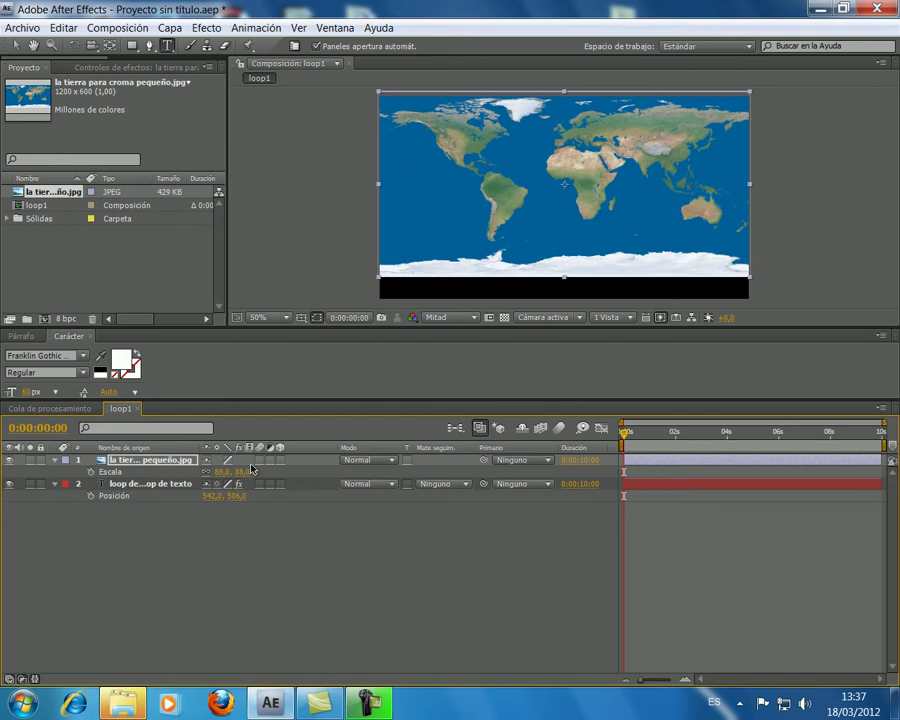
- Set the text layer's vertical position to 558 so it sits in the black strip, and scrub to check it
{"action": "left_click", "coordinate": [152, 538]}
{"action": "left_click", "coordinate": [112, 484]}
{"action": "left_click_drag", "start_coordinate": [237, 496], "coordinate": [273, 496]}
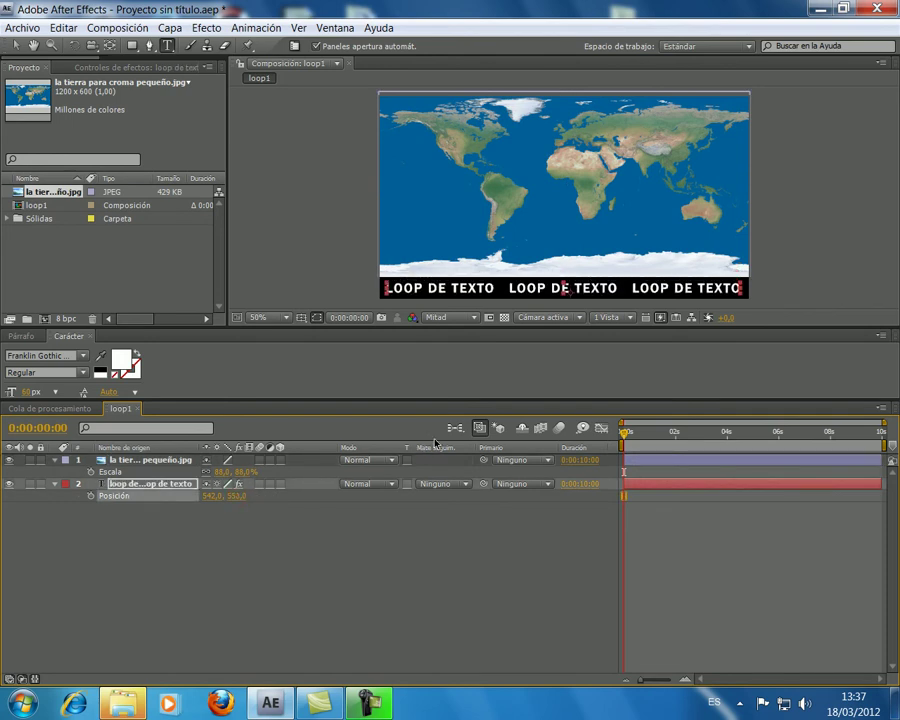
{"action": "left_click_drag", "start_coordinate": [392, 287], "coordinate": [392, 291]}
{"action": "left_click_drag", "start_coordinate": [675, 445], "coordinate": [547, 455]}
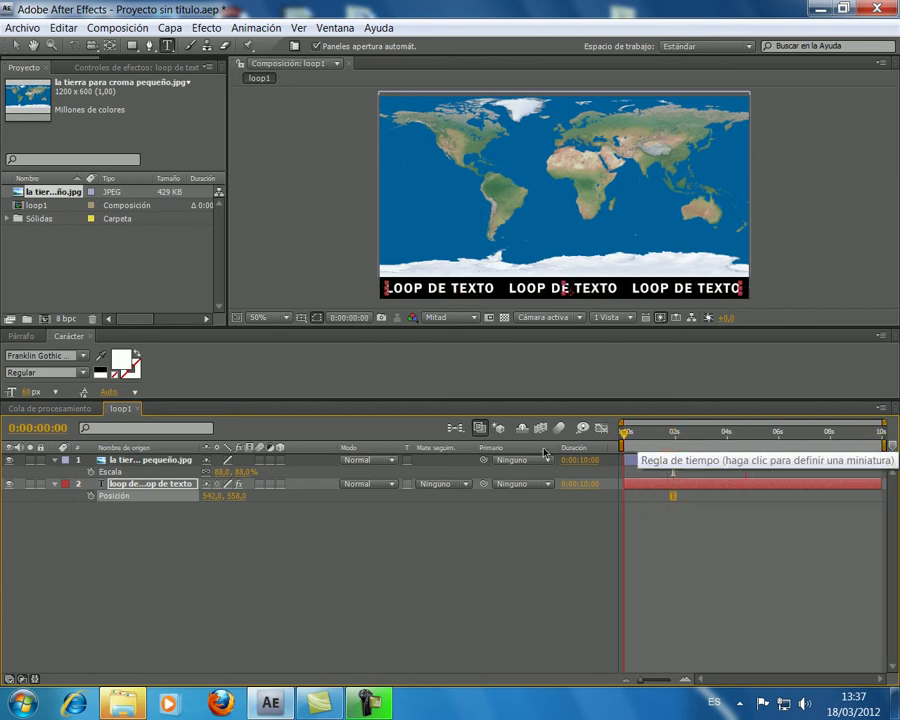
- Replace the text layer's content with "ESPAÑA JAPÓN ECUADOR CONGO FRANCIA RUSIA"
{"action": "left_click", "coordinate": [116, 494]}
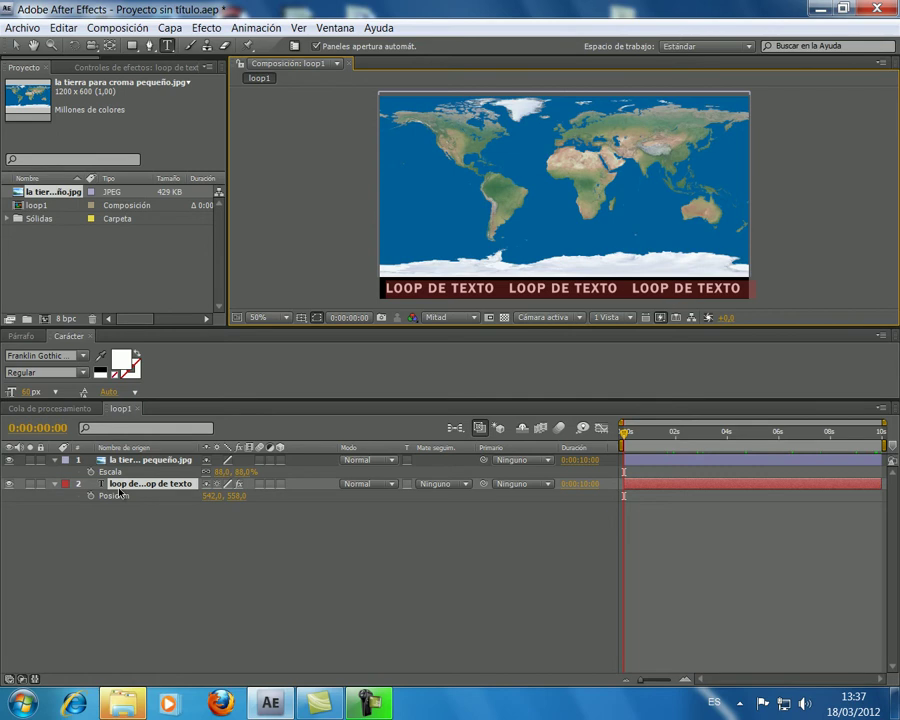
{"action": "type", "text": "ESPAÑA"}
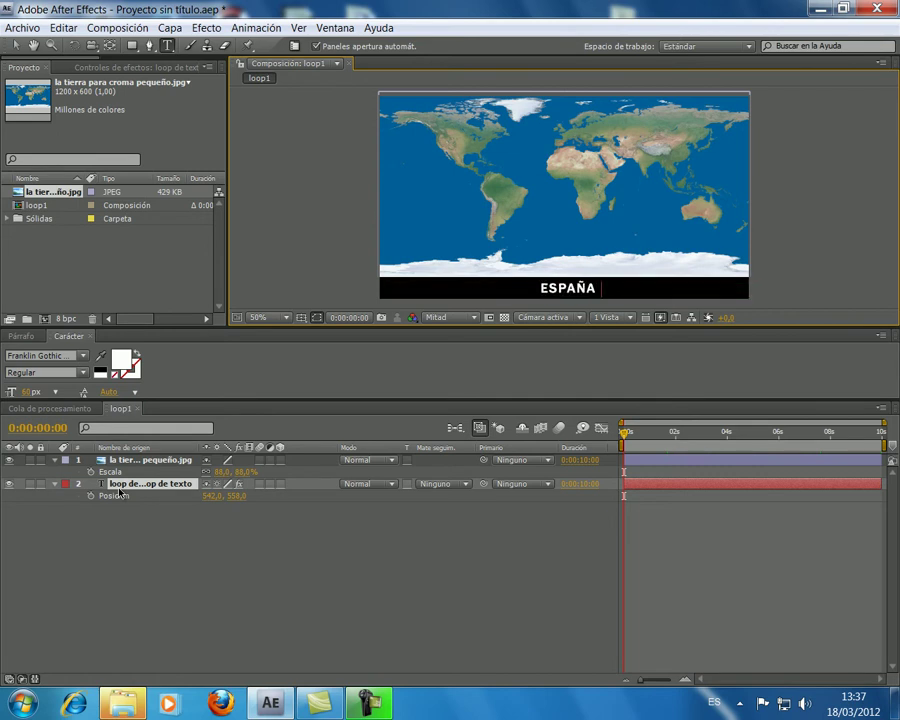
{"action": "type", "text": " JA"}
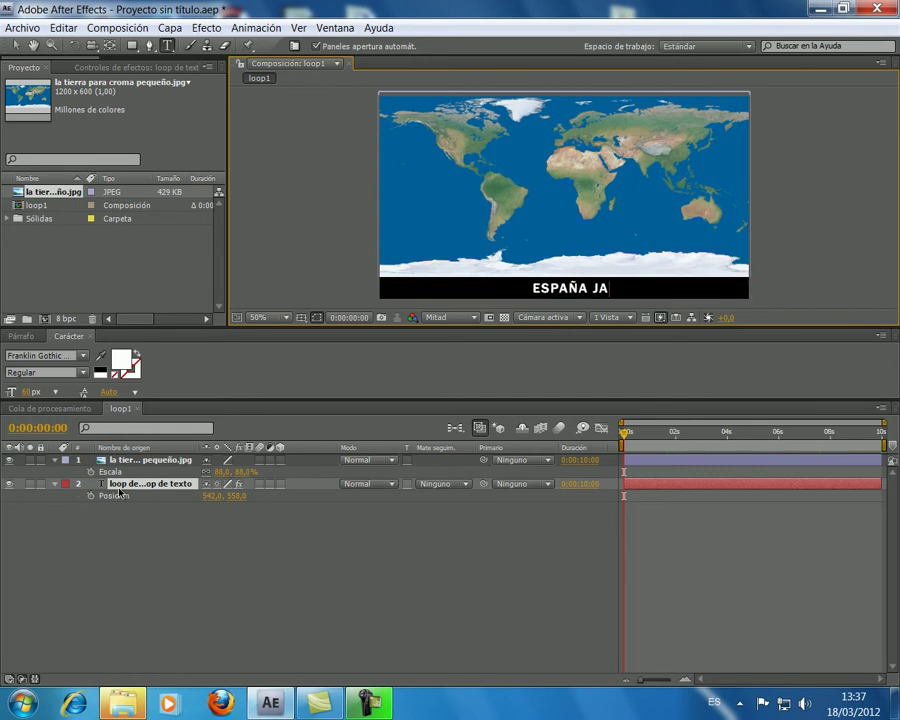
{"action": "type", "text": "P"}
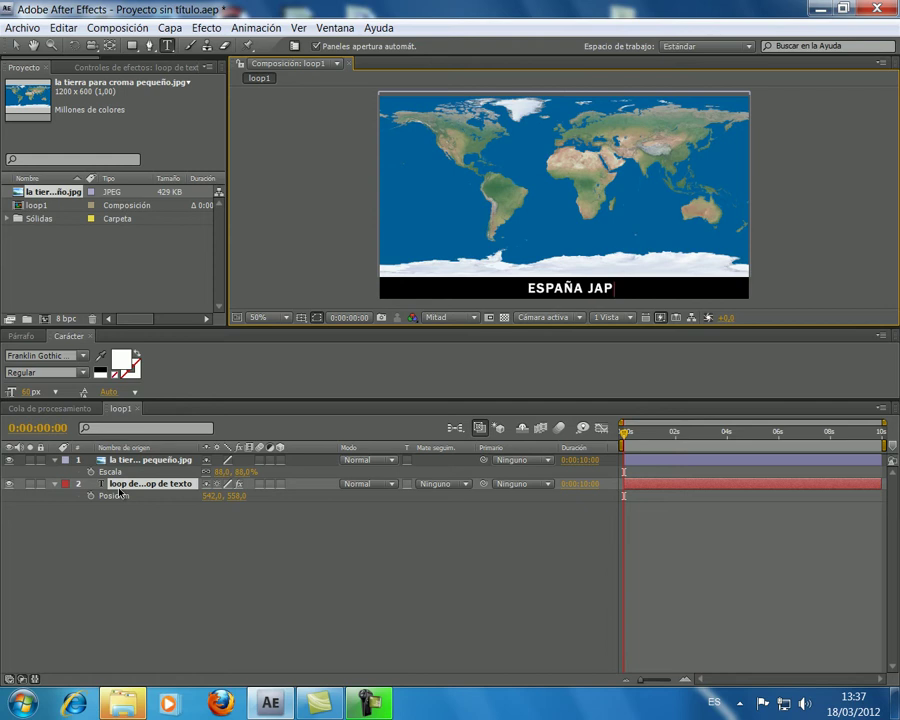
{"action": "type", "text": "´P"}
{"action": "key", "text": "BackSpace"}
{"action": "key", "text": "BackSpace"}
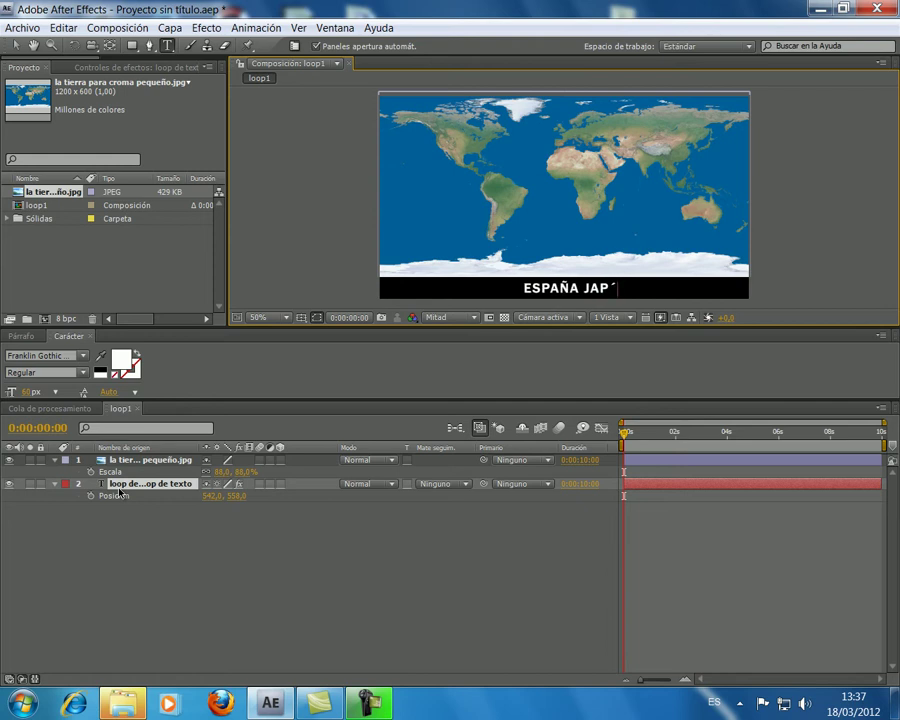
{"action": "type", "text": "ÓN"}
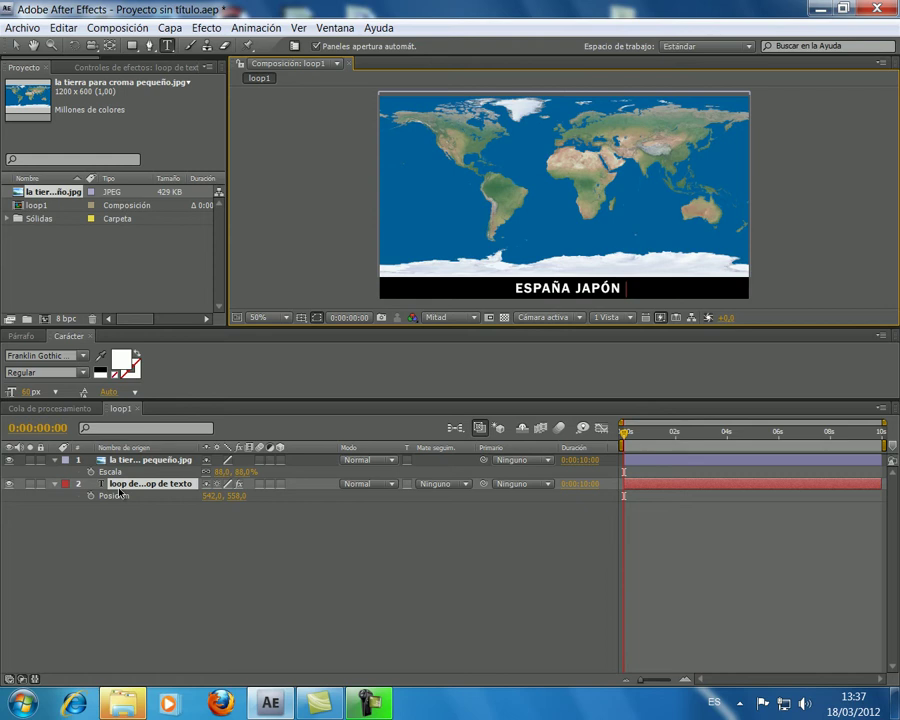
{"action": "type", "text": "ECUADOR"}
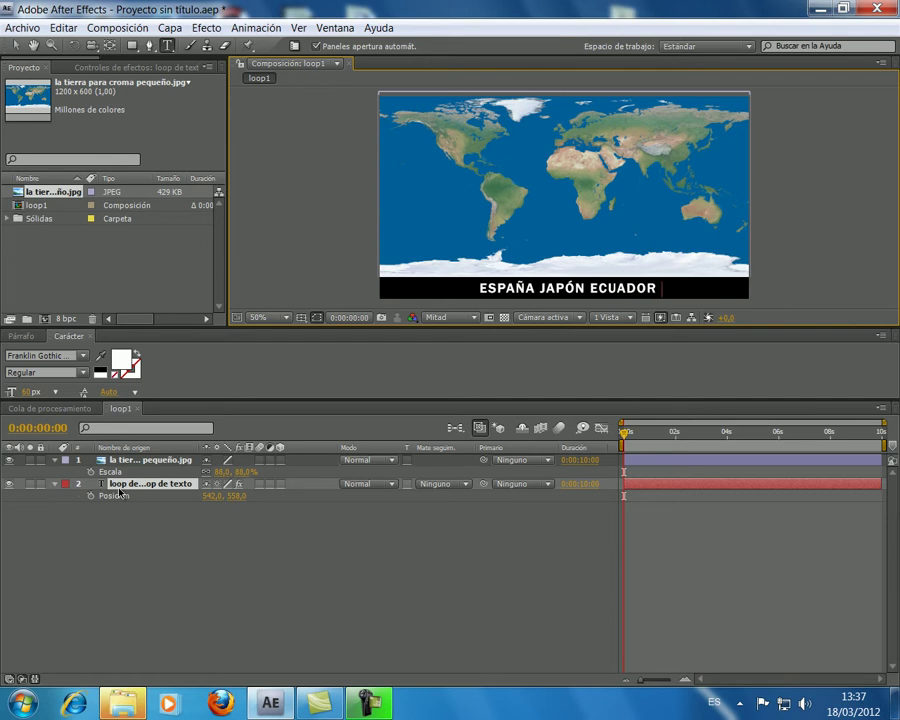
{"action": "type", "text": " CONGO"}
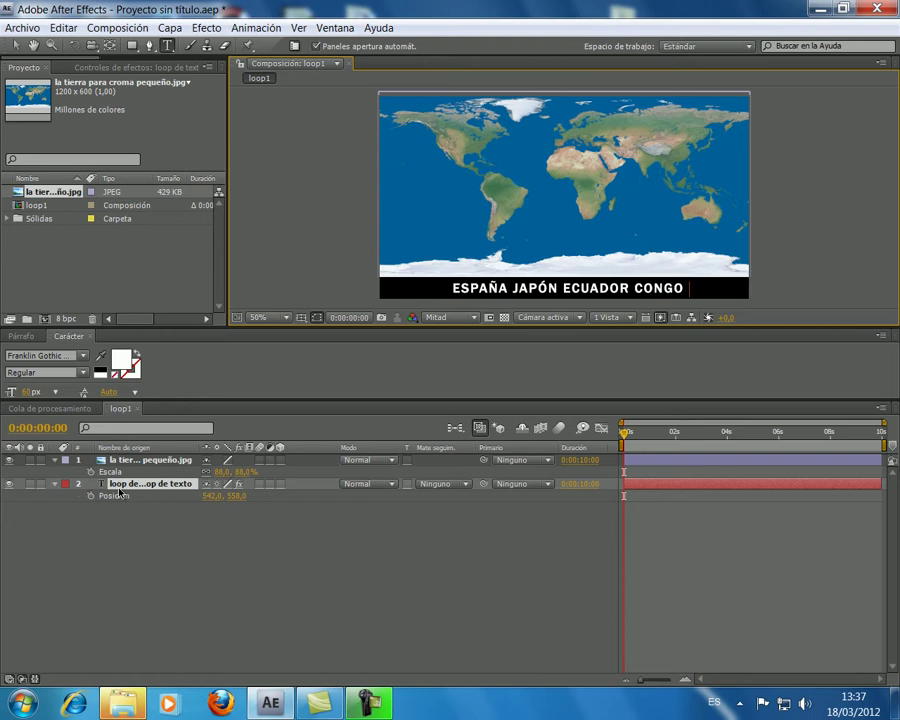
{"action": "type", "text": "FRANCIA"}
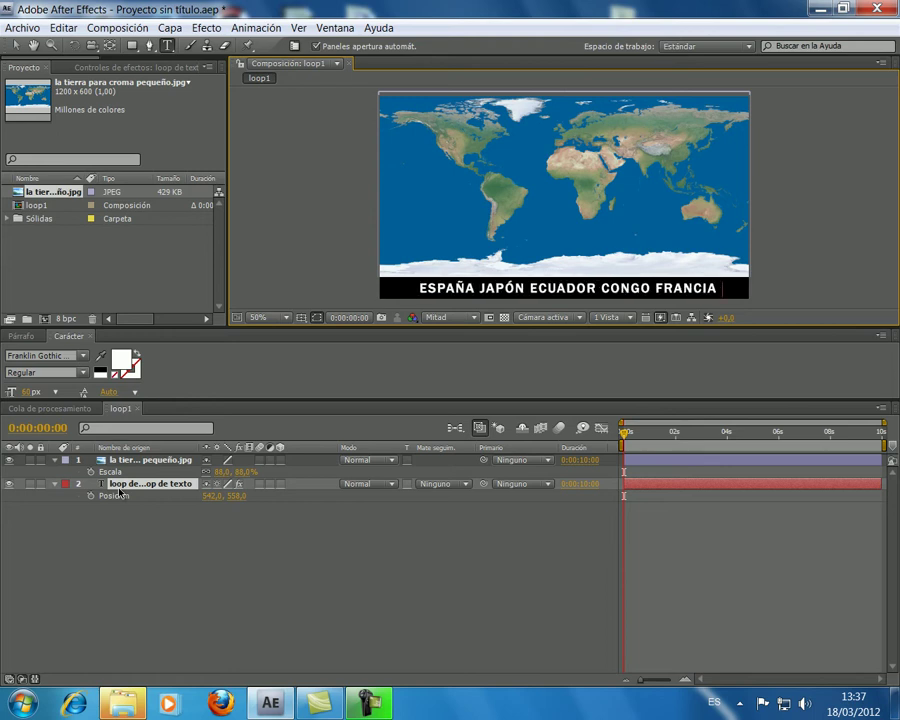
{"action": "type", "text": " RUSIA"}
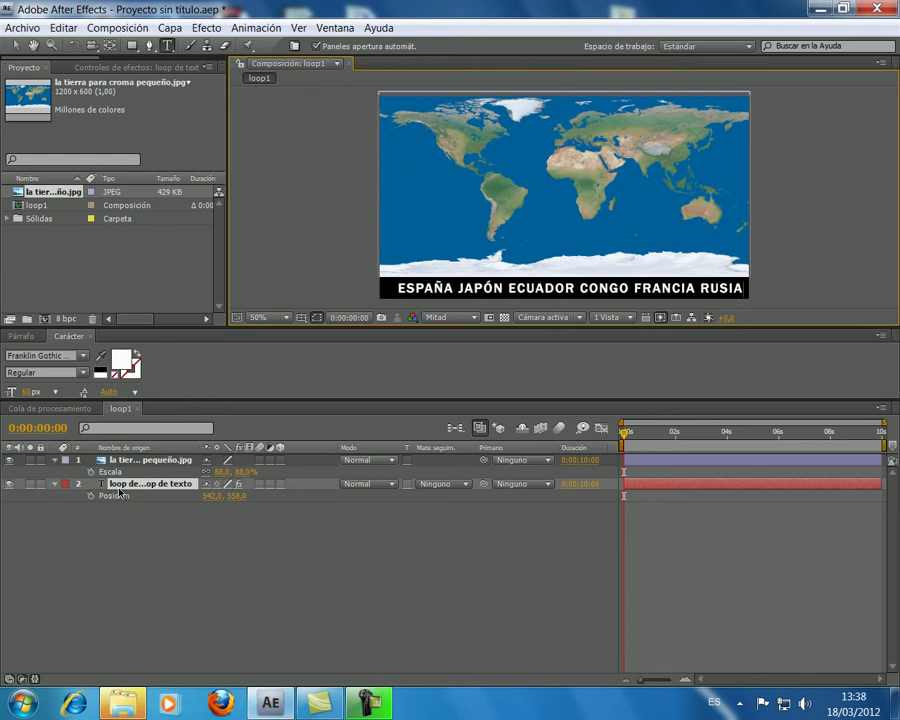
- Try an extra space between FRANCIA and RUSIA, and remove it
{"action": "left_click", "coordinate": [697, 287]}
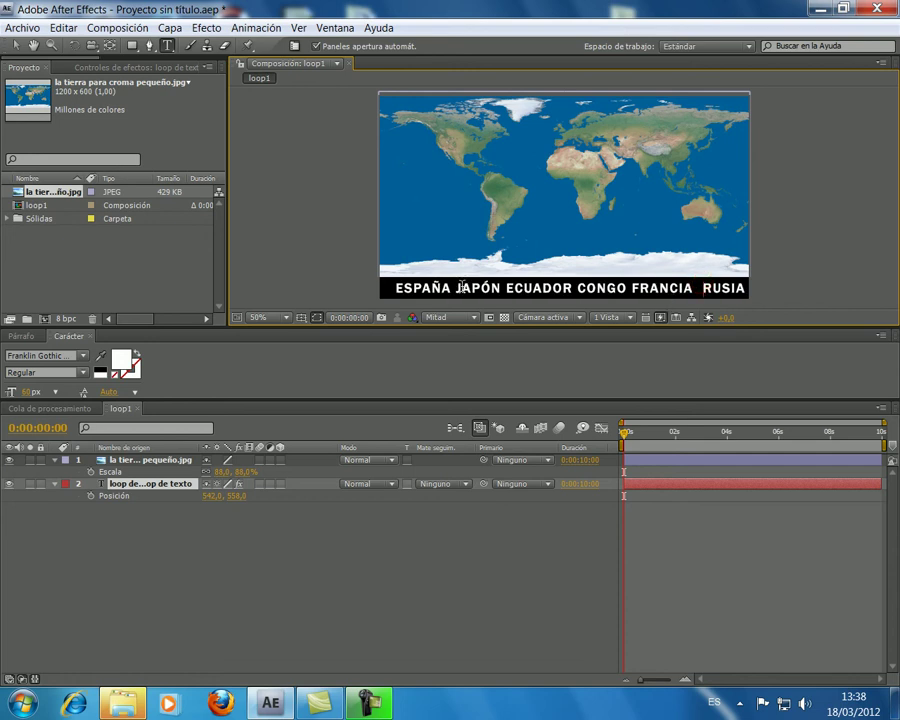
{"action": "key", "text": "BackSpace"}
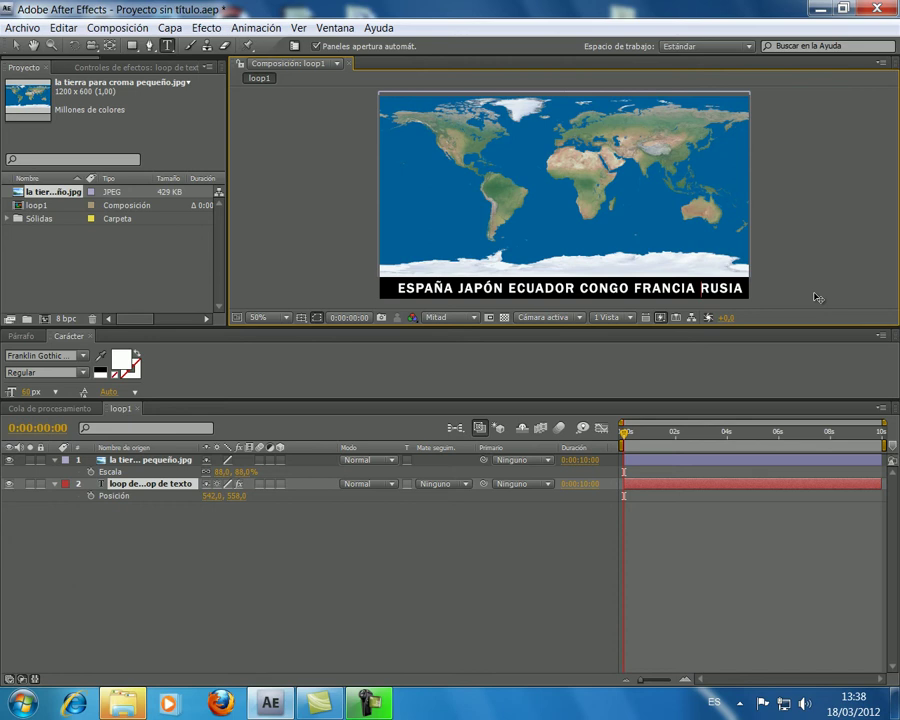
{"action": "key", "text": "shift+Right"}
{"action": "key", "text": "shift+Right"}
{"action": "key", "text": "shift+Right"}
{"action": "key", "text": "shift+Right"}
{"action": "key", "text": "shift+Right"}
- Widen the gaps between the country names slightly with kerning so the line fills the frame's width
{"action": "key", "text": "Left"}
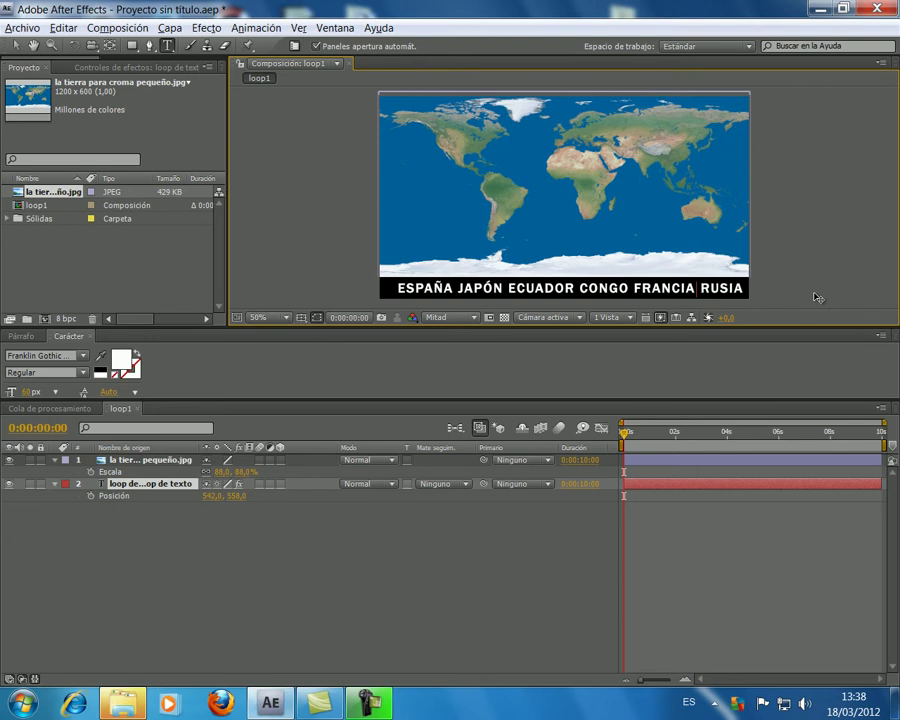
{"action": "key", "text": "Left"}
{"action": "key", "text": "Left"}
{"action": "key", "text": "Left"}
{"action": "key", "text": "Left"}
{"action": "key", "text": "Left"}
{"action": "key", "text": "Left"}
{"action": "key", "text": "Left"}
{"action": "key", "text": "Left"}
{"action": "key", "text": "Left"}
{"action": "key", "text": "Left"}
{"action": "key", "text": "Left"}
{"action": "key", "text": "Left"}
{"action": "key", "text": "Left"}
{"action": "key", "text": "Left"}
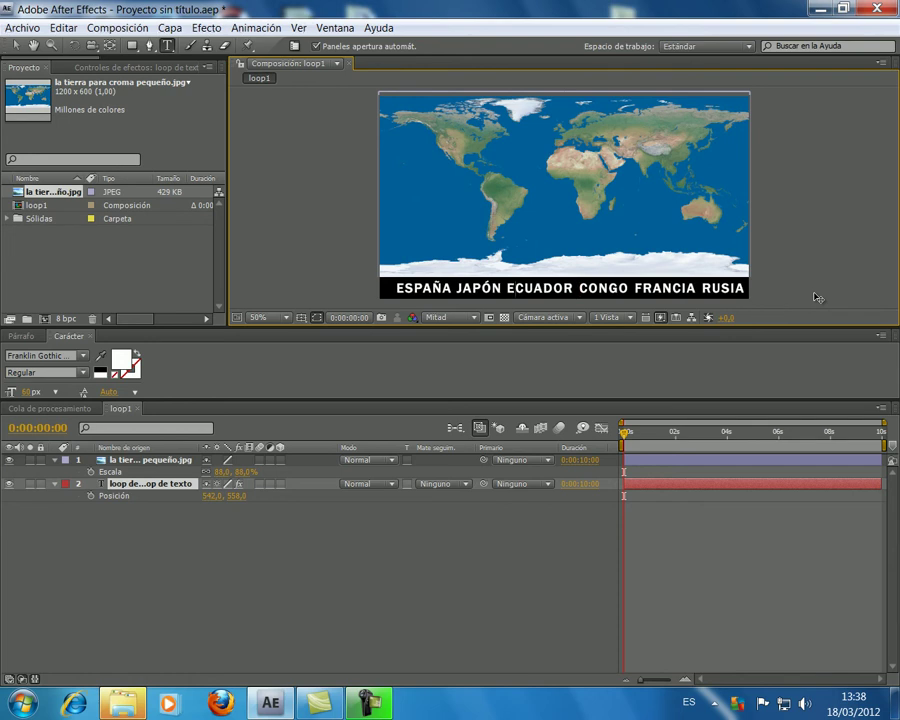
{"action": "key", "text": "Left"}
{"action": "key", "text": "Left"}
{"action": "key", "text": "Left"}
{"action": "key", "text": "Left"}
{"action": "key", "text": "Left"}
{"action": "key", "text": "Left"}
{"action": "key", "text": "Left"}
{"action": "key", "text": "Left"}
{"action": "key", "text": "Left"}
{"action": "key", "text": "Left"}
{"action": "key", "text": "Left"}
{"action": "key", "text": "Left"}
{"action": "key", "text": "Left"}
{"action": "key", "text": "Left"}
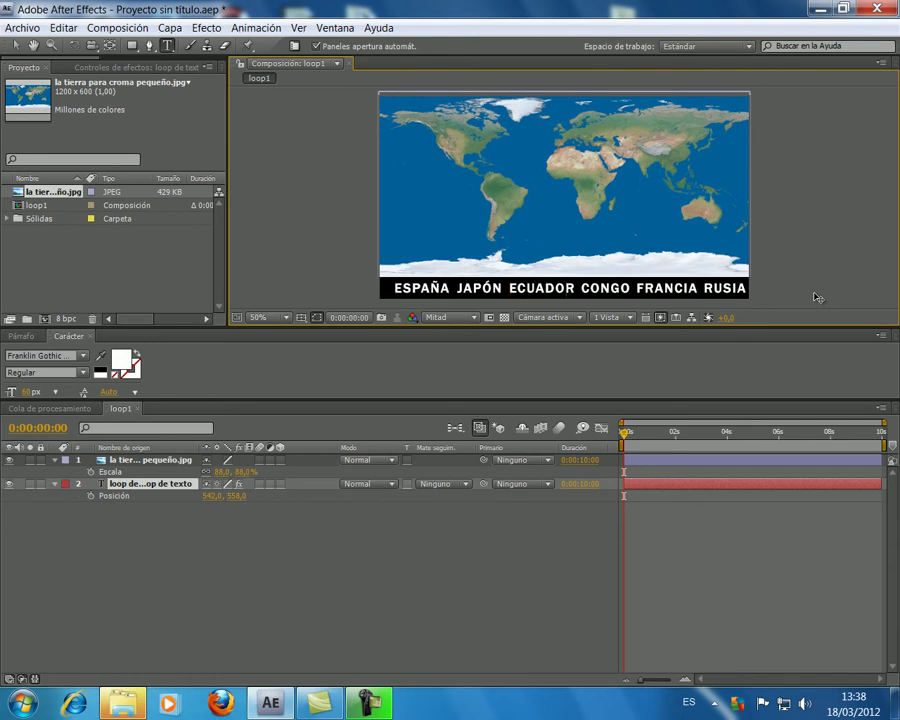
{"action": "key", "text": "alt+Right"}
{"action": "key", "text": "alt+Right"}
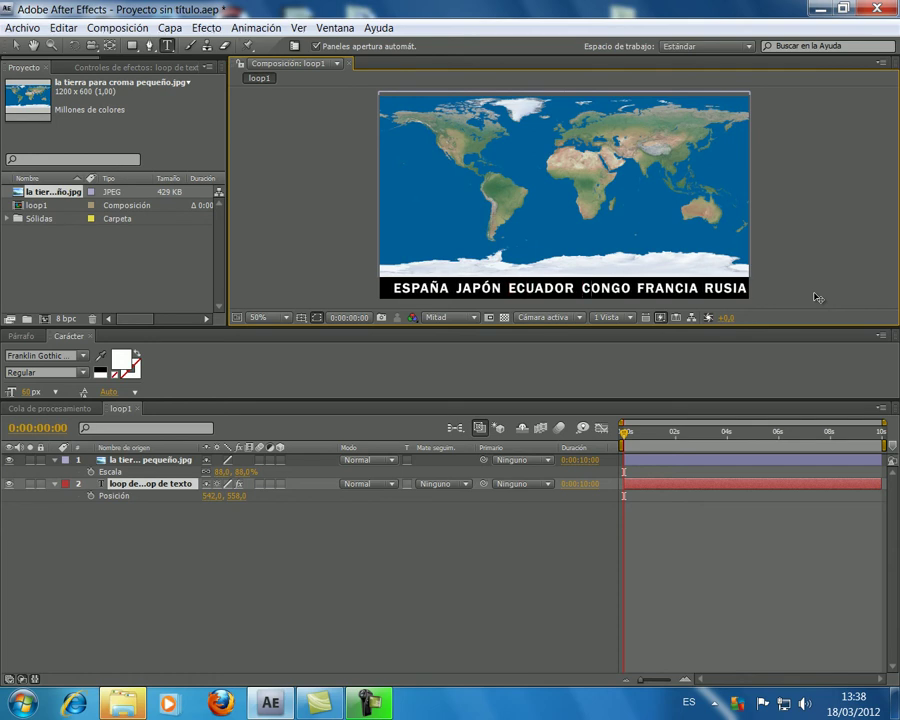
{"action": "key", "text": "alt+Right"}
{"action": "key", "text": "alt+Right"}
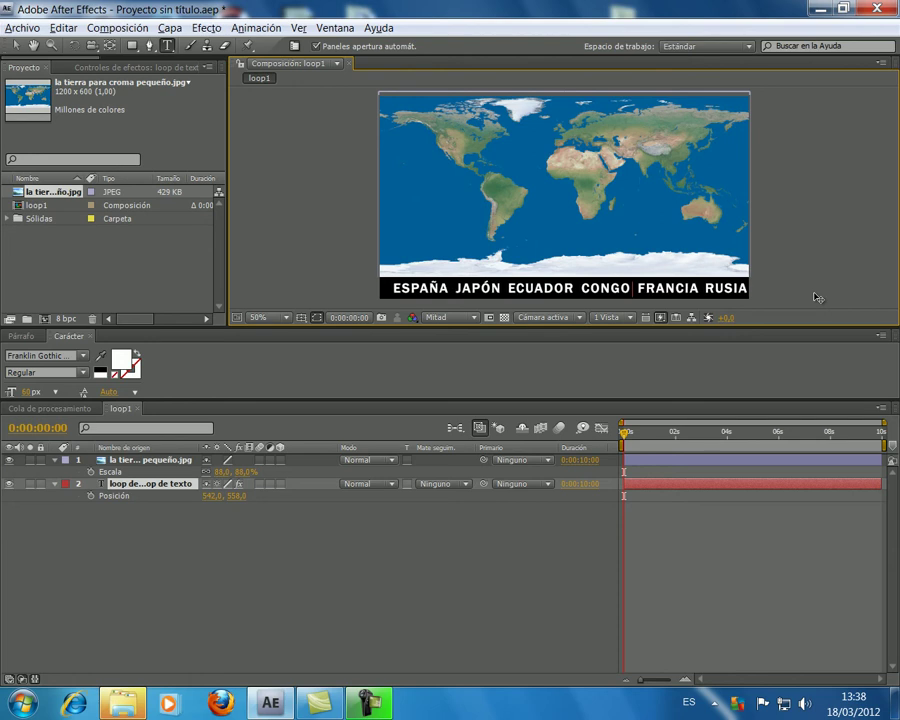
{"action": "key", "text": "Right"}
{"action": "key", "text": "Right"}
{"action": "key", "text": "Right"}
{"action": "key", "text": "Right"}
{"action": "key", "text": "alt+Right"}
{"action": "key", "text": "alt+Right"}
{"action": "key", "text": "alt+Right"}
{"action": "key", "text": "alt+Right"}
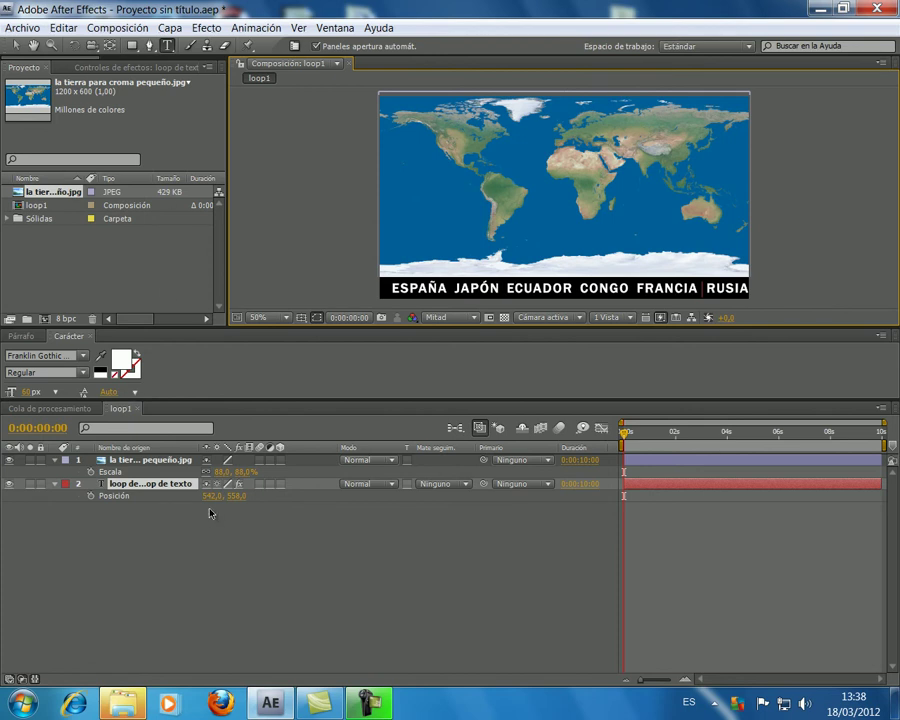
- Set the text layer's horizontal position to 535 and scrub the timeline to check the loop
{"action": "left_click_drag", "start_coordinate": [207, 495], "coordinate": [197, 495]}
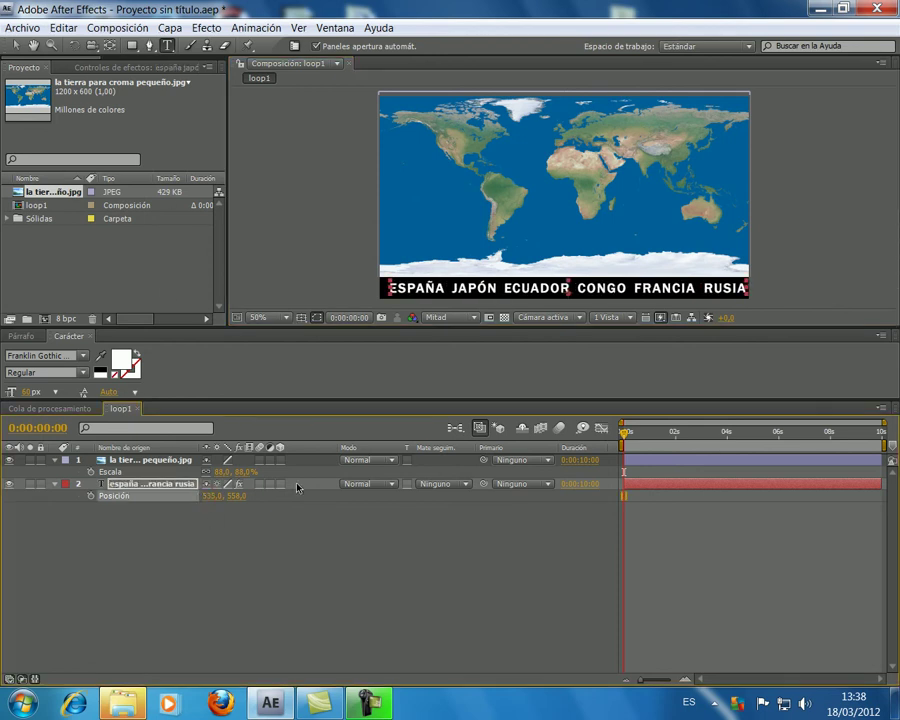
{"action": "left_click_drag", "start_coordinate": [621, 437], "coordinate": [600, 440]}
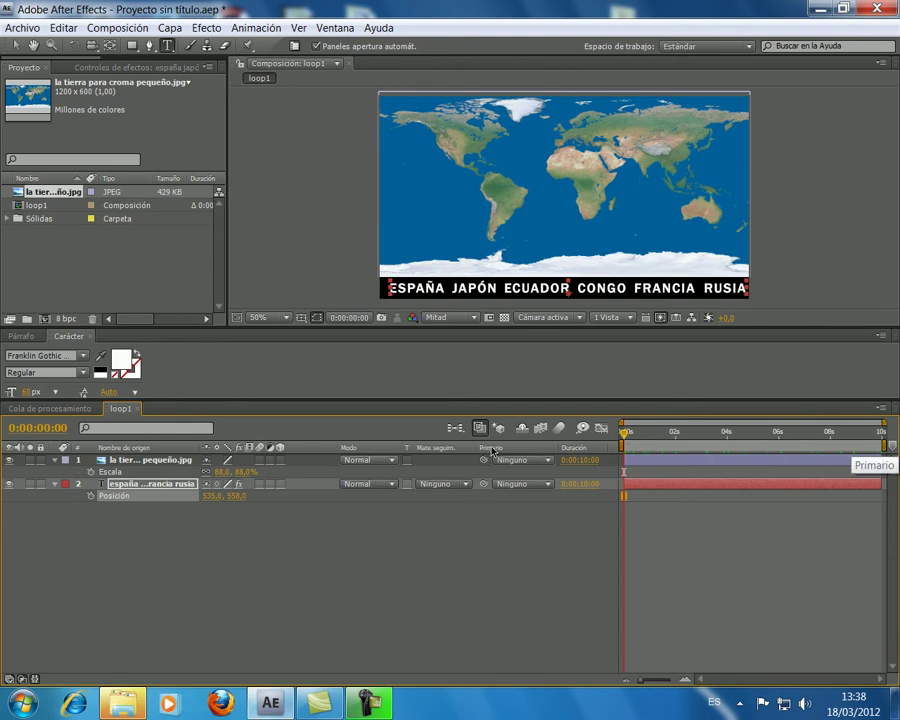
- Preview the country-name ticker and scrub the timeline to check how the scrolling text loops
{"action": "key", "text": "space"}
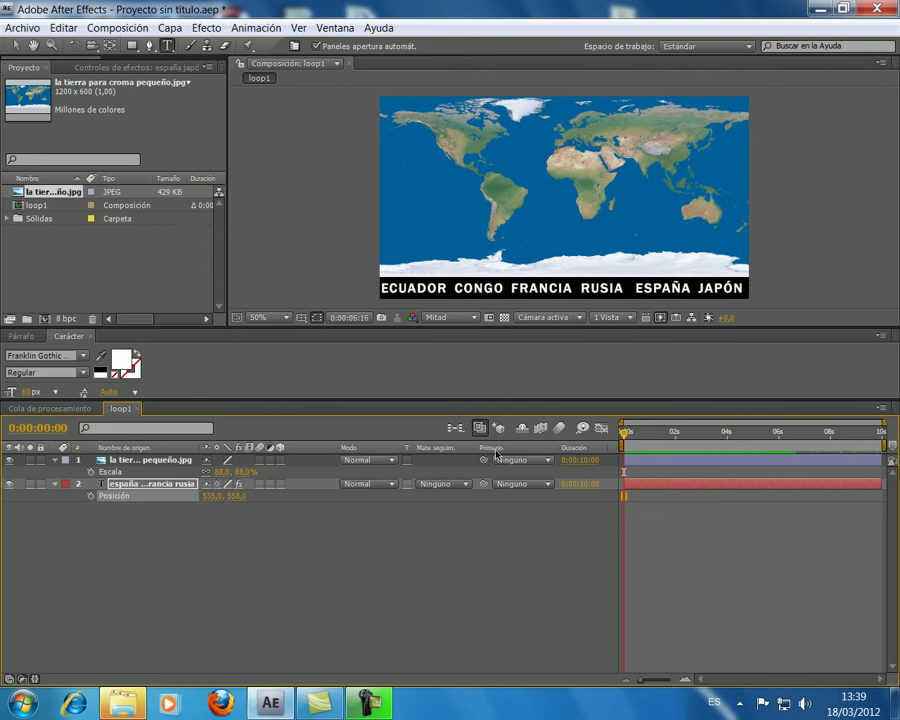
{"action": "left_click", "coordinate": [641, 437]}
{"action": "left_click_drag", "start_coordinate": [641, 437], "coordinate": [761, 434]}
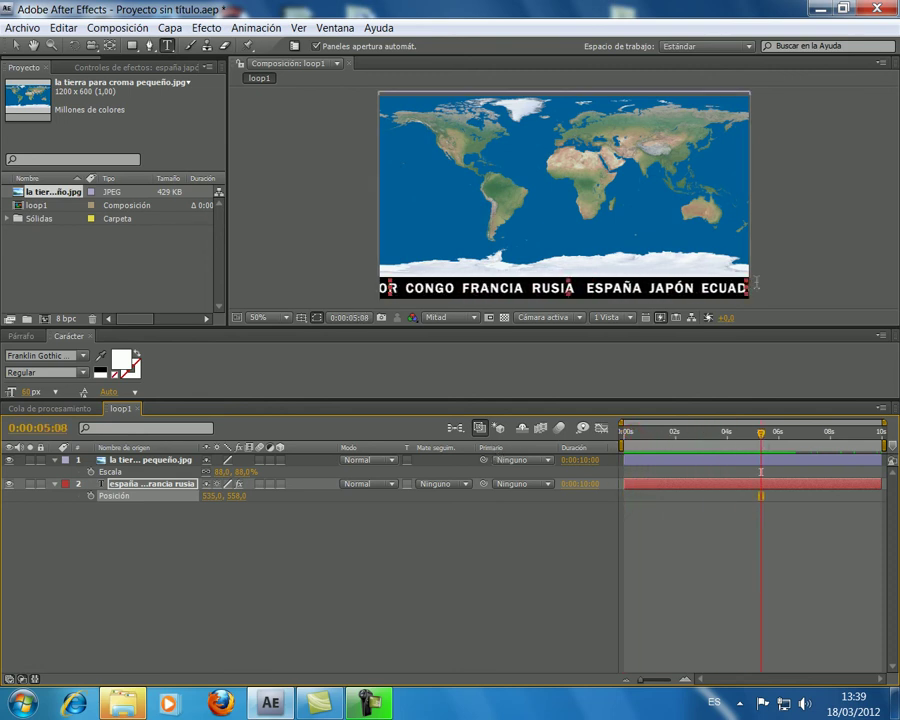
{"action": "left_click_drag", "start_coordinate": [697, 436], "coordinate": [760, 445]}
{"action": "key", "text": "Home"}
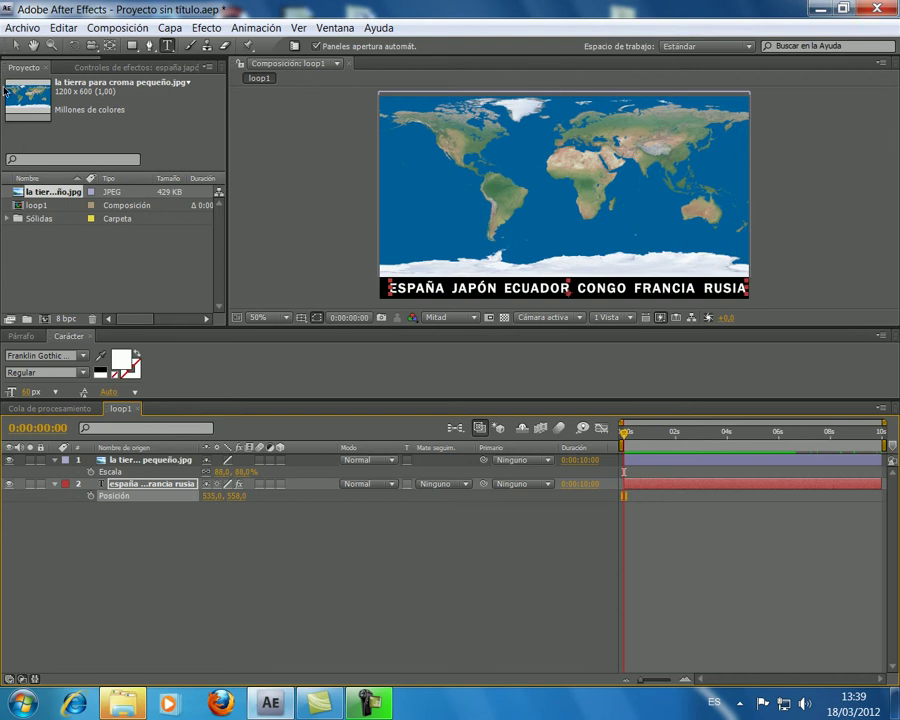
- Apply the Desplazamiento effect to the world map layer
{"action": "left_click", "coordinate": [72, 87]}
{"action": "left_click", "coordinate": [90, 98]}
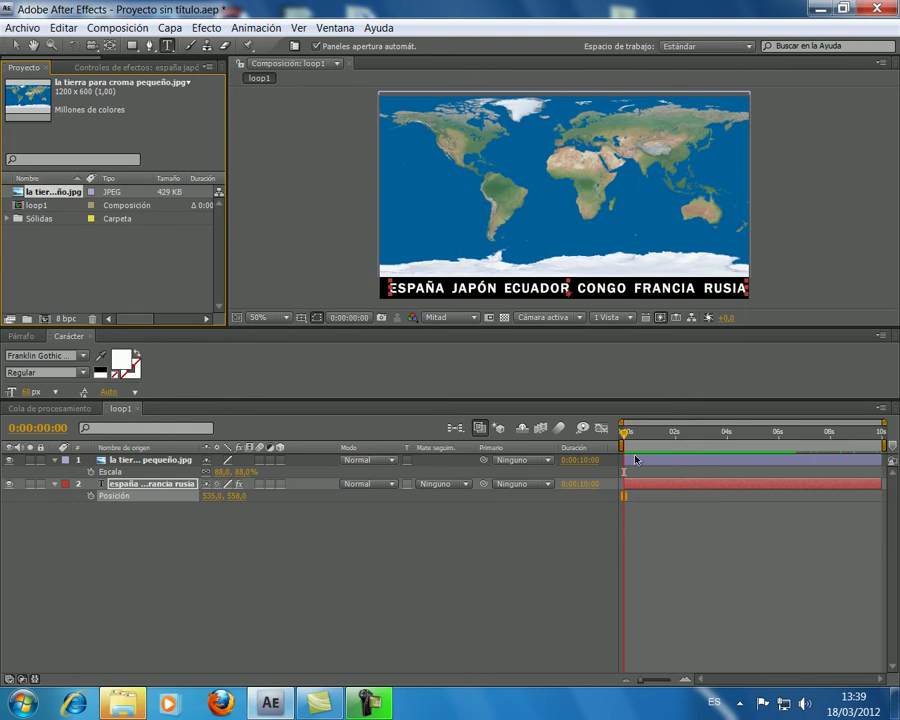
{"action": "left_click", "coordinate": [158, 460]}
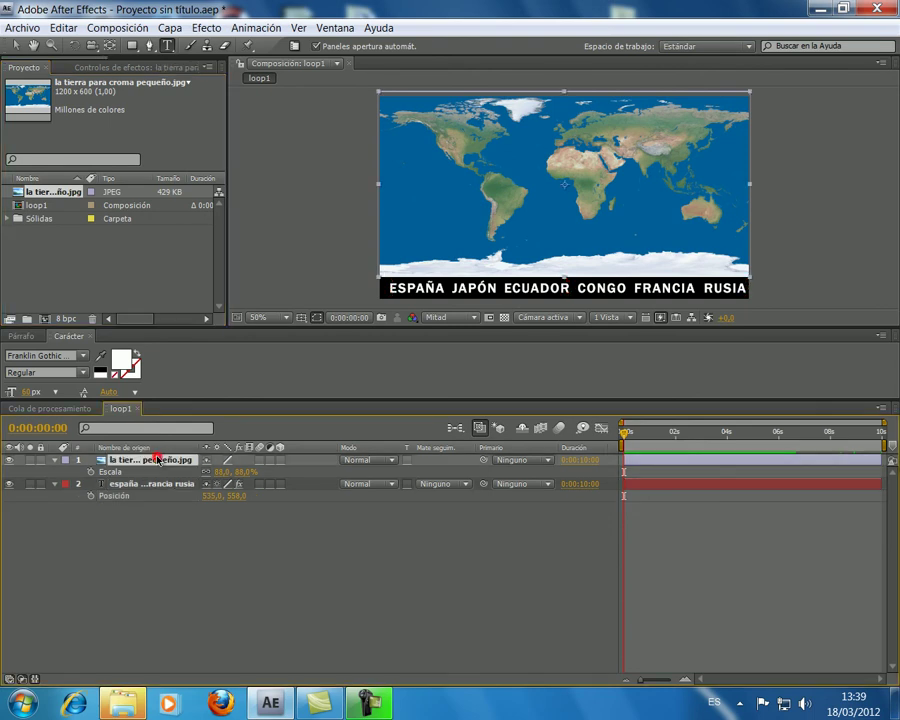
{"action": "left_click", "coordinate": [219, 30]}
{"action": "left_click", "coordinate": [245, 64]}
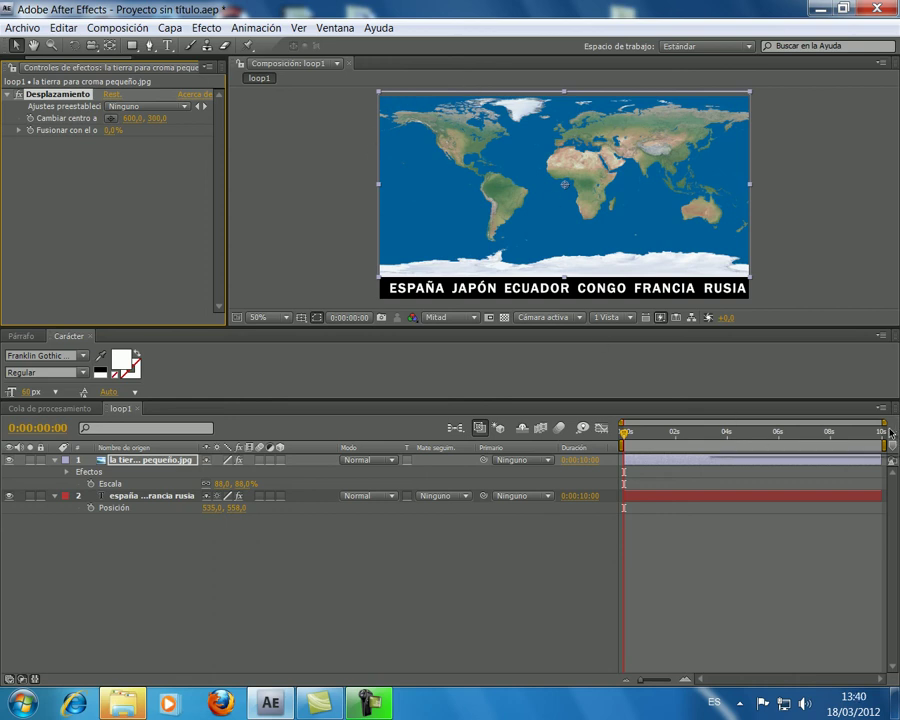
- Enable keyframing for the map's Cambiar centro a property at the first frame and set its horizontal value to 0
{"action": "left_click", "coordinate": [30, 118]}
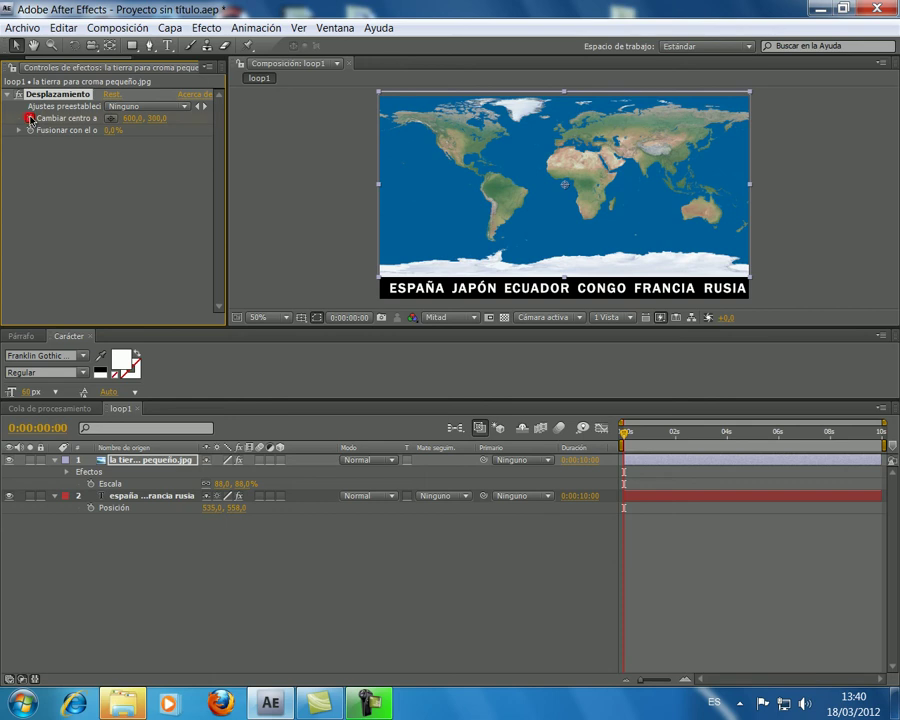
{"action": "left_click", "coordinate": [132, 118]}
{"action": "type", "text": "0"}
{"action": "key", "text": "Return"}
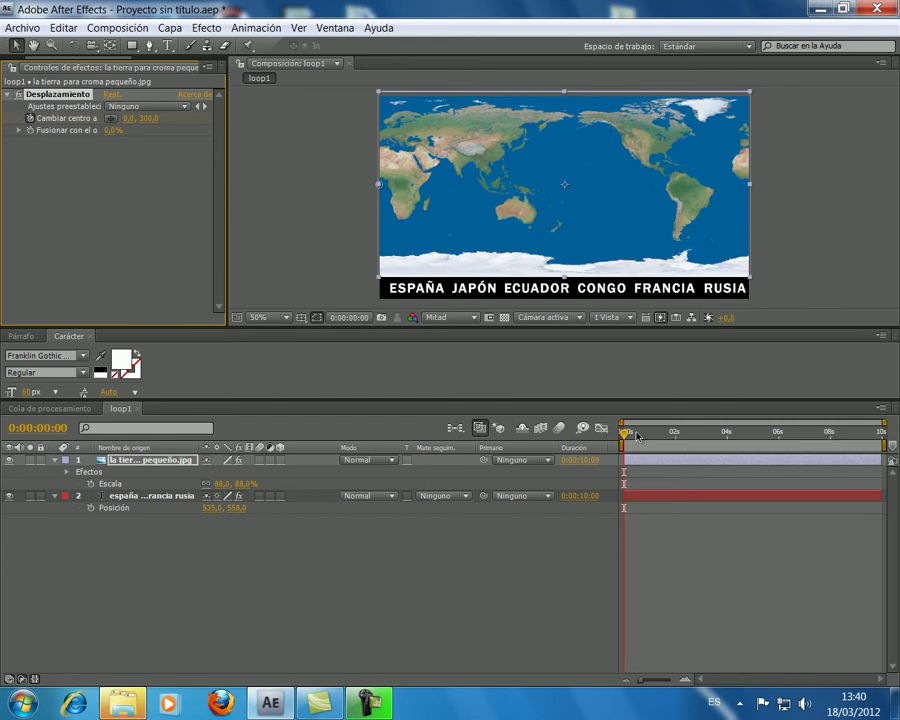
- At the last frame, 0:00:09:24, set the map's horizontal Cambiar centro a value to -1200
{"action": "key", "text": "End"}
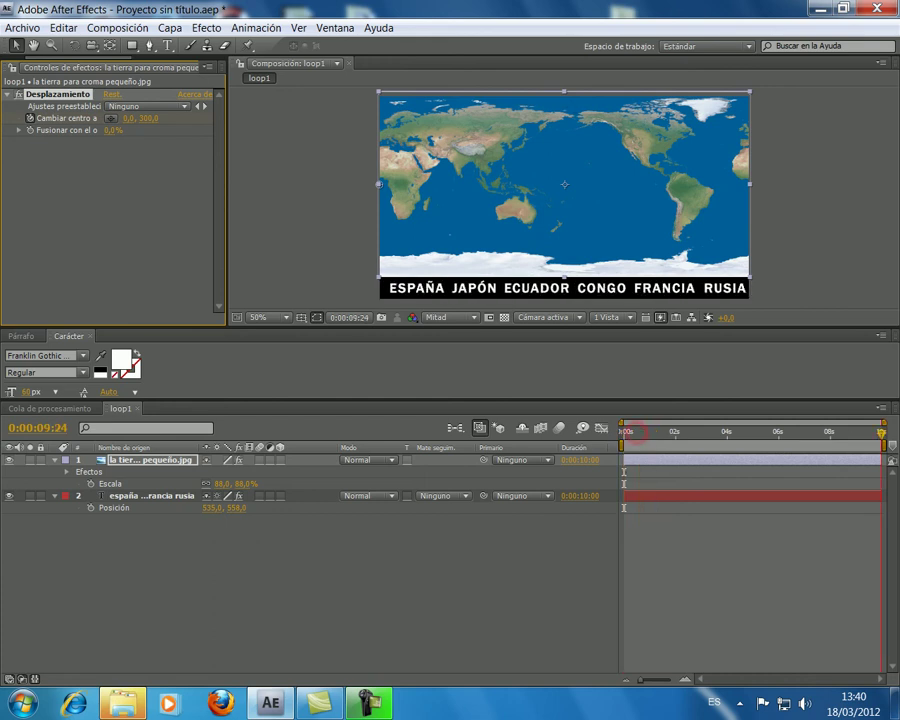
{"action": "left_click", "coordinate": [131, 119]}
{"action": "type", "text": "1"}
{"action": "key", "text": "BackSpace"}
{"action": "type", "text": "-12"}
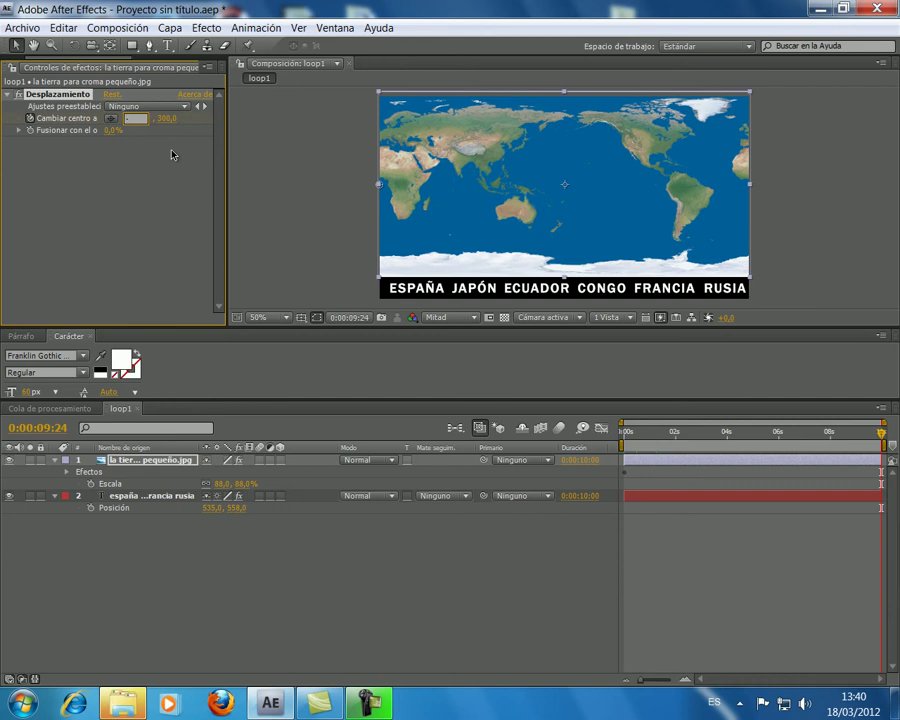
{"action": "type", "text": "00"}
{"action": "key", "text": "Return"}
- Preview the scrolling map and compare its first and last frames to check the loop
{"action": "key", "text": "space"}
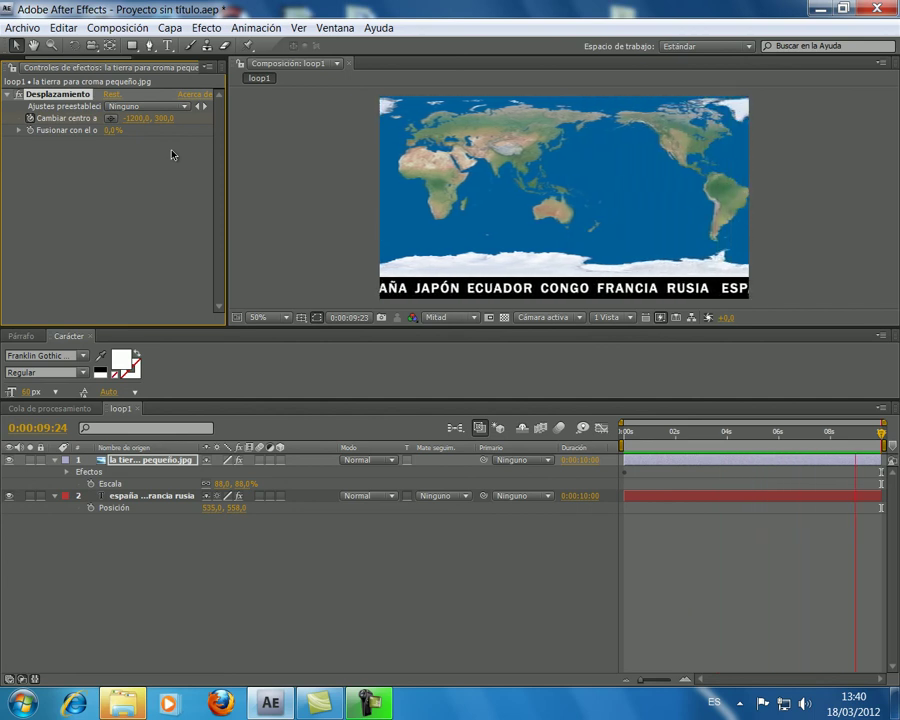
{"action": "left_click", "coordinate": [624, 435]}
{"action": "left_click", "coordinate": [622, 435]}
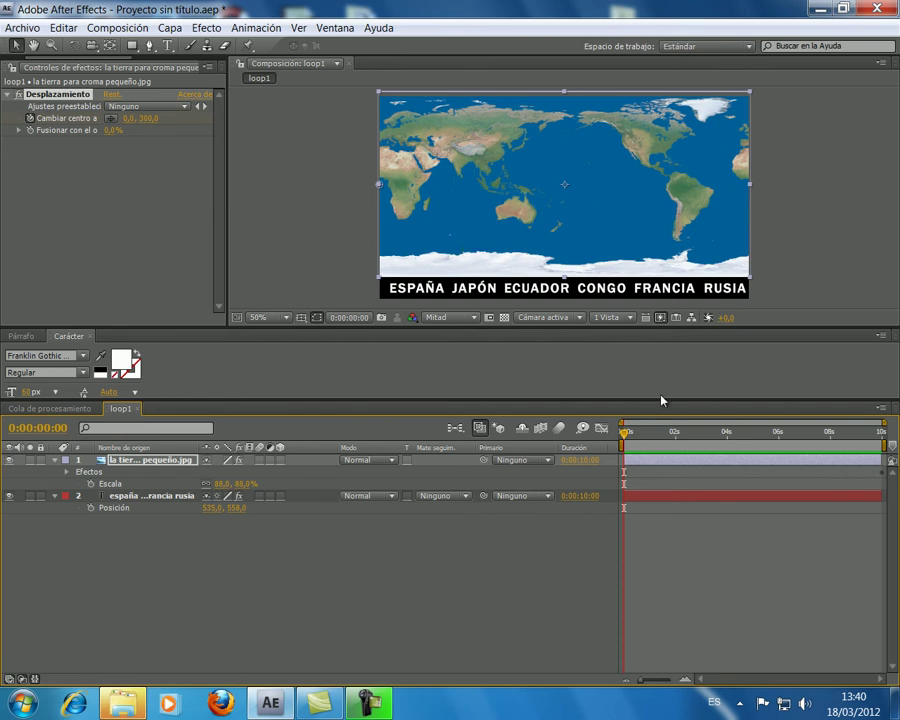
{"action": "left_click_drag", "start_coordinate": [634, 437], "coordinate": [665, 438]}
{"action": "key", "text": "End"}
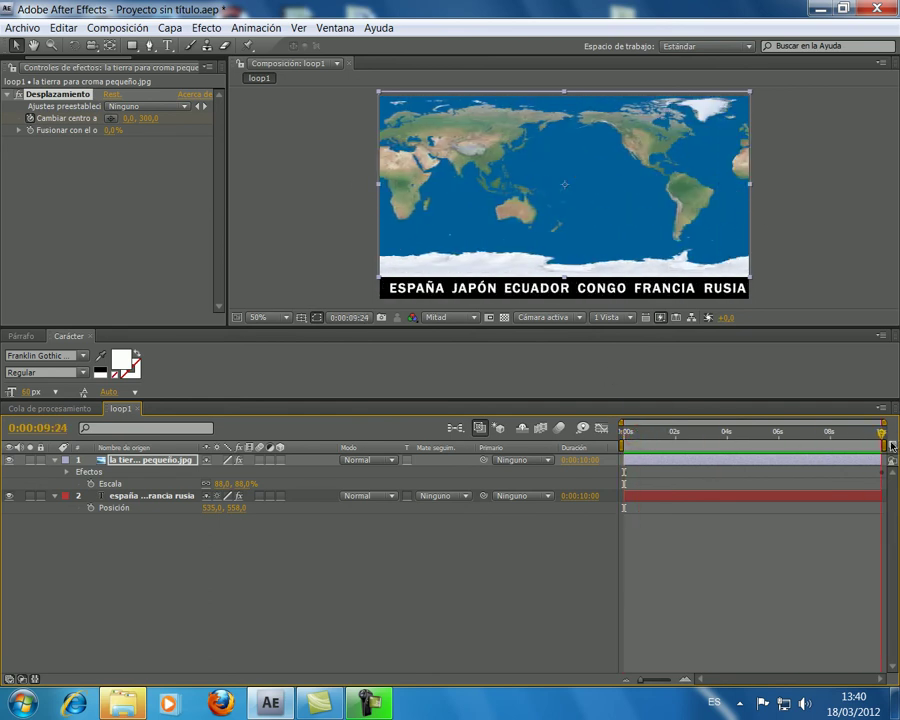
{"action": "key", "text": "Home"}
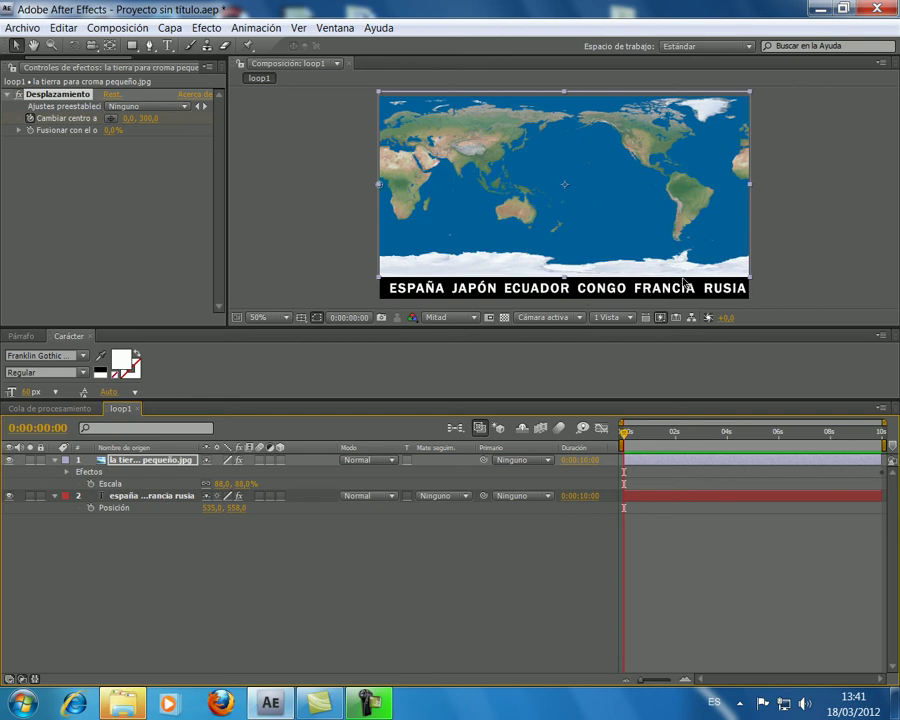
- At the first frame, set the map's horizontal Cambiar centro a value to 1200
{"action": "left_click_drag", "start_coordinate": [636, 438], "coordinate": [606, 449]}
{"action": "left_click", "coordinate": [128, 118]}
{"action": "type", "text": "1200"}
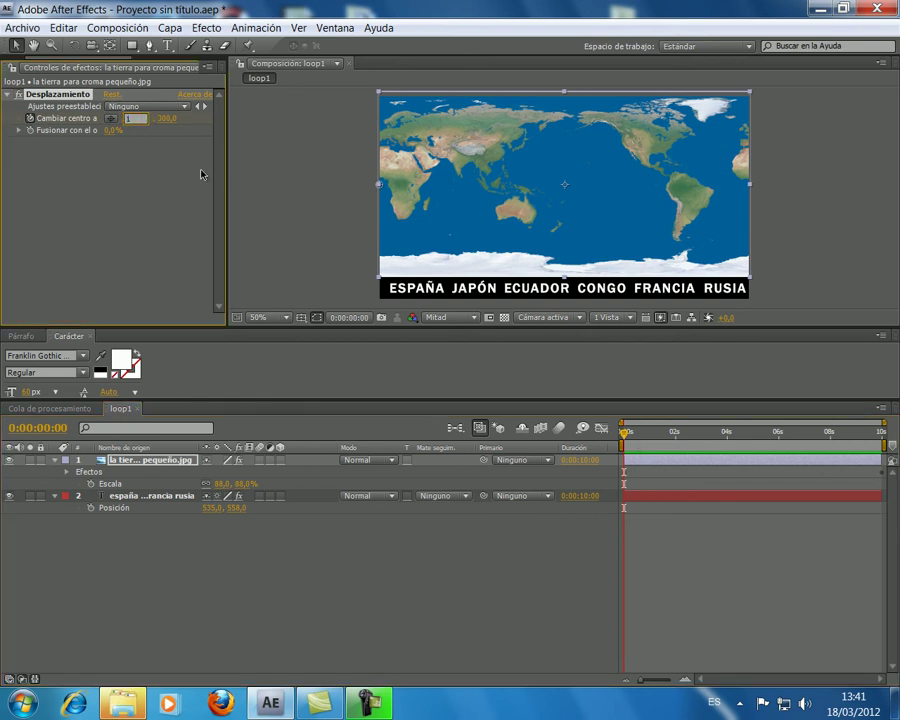
{"action": "key", "text": "Return"}
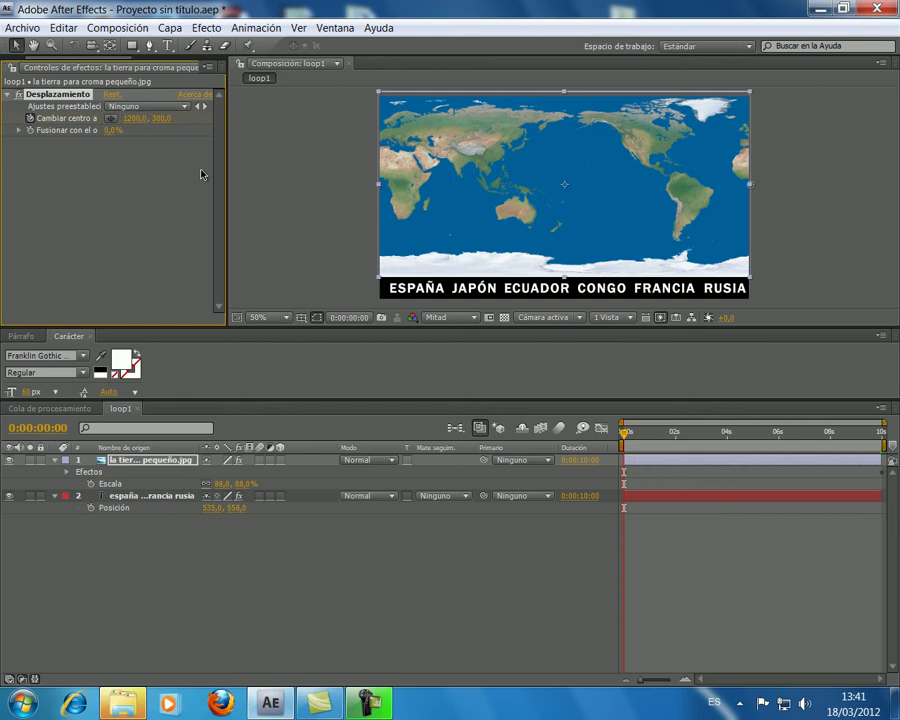
- Scrub to the last frame and preview the map's scrolling speed together with the ticker
{"action": "left_click", "coordinate": [760, 434]}
{"action": "left_click_drag", "start_coordinate": [760, 436], "coordinate": [884, 438]}
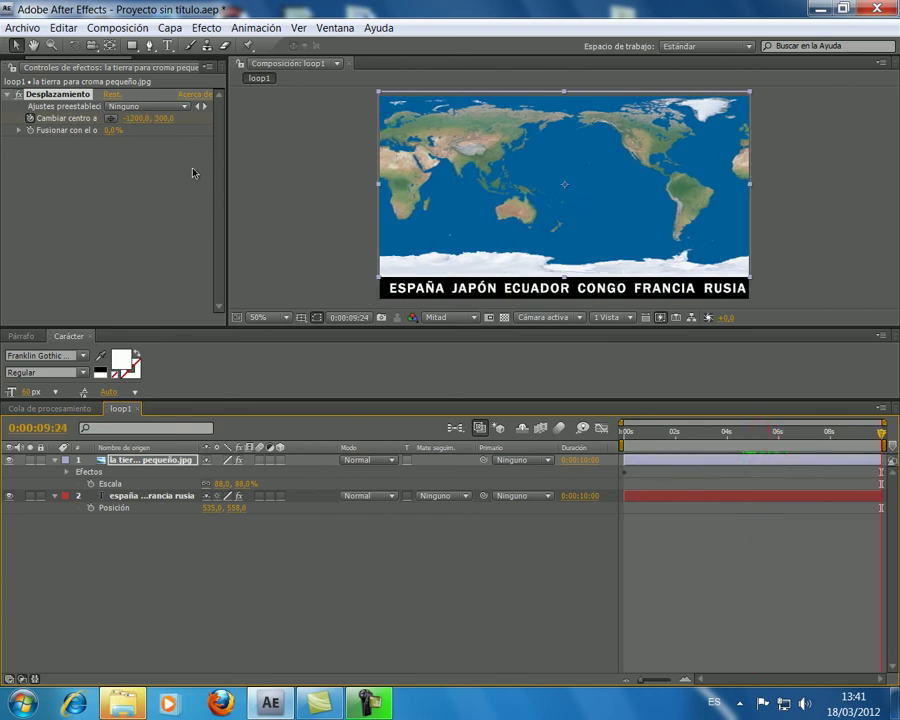
{"action": "key", "text": "space"}
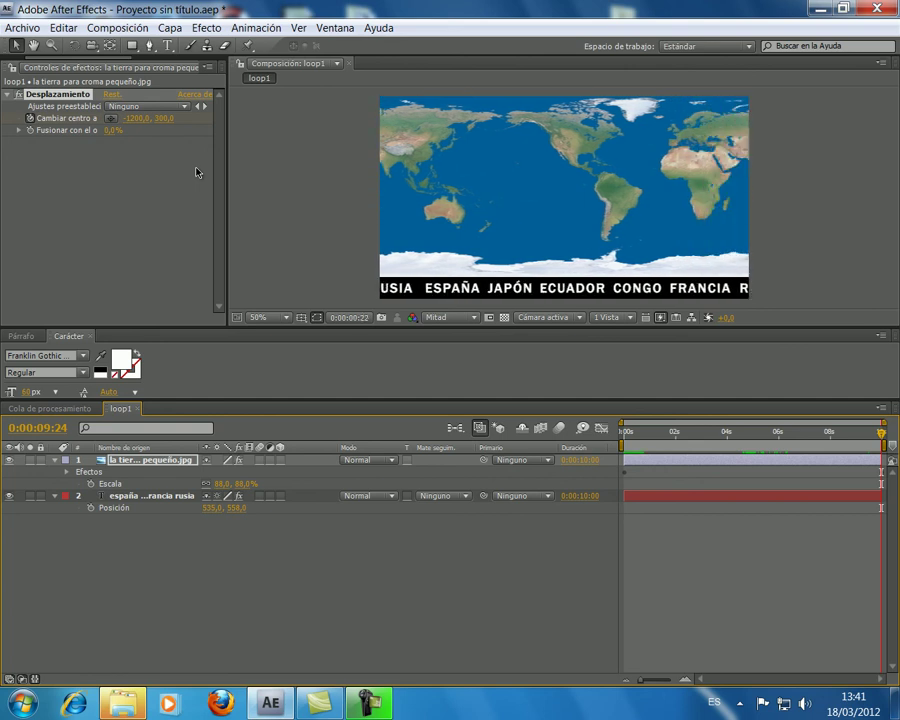